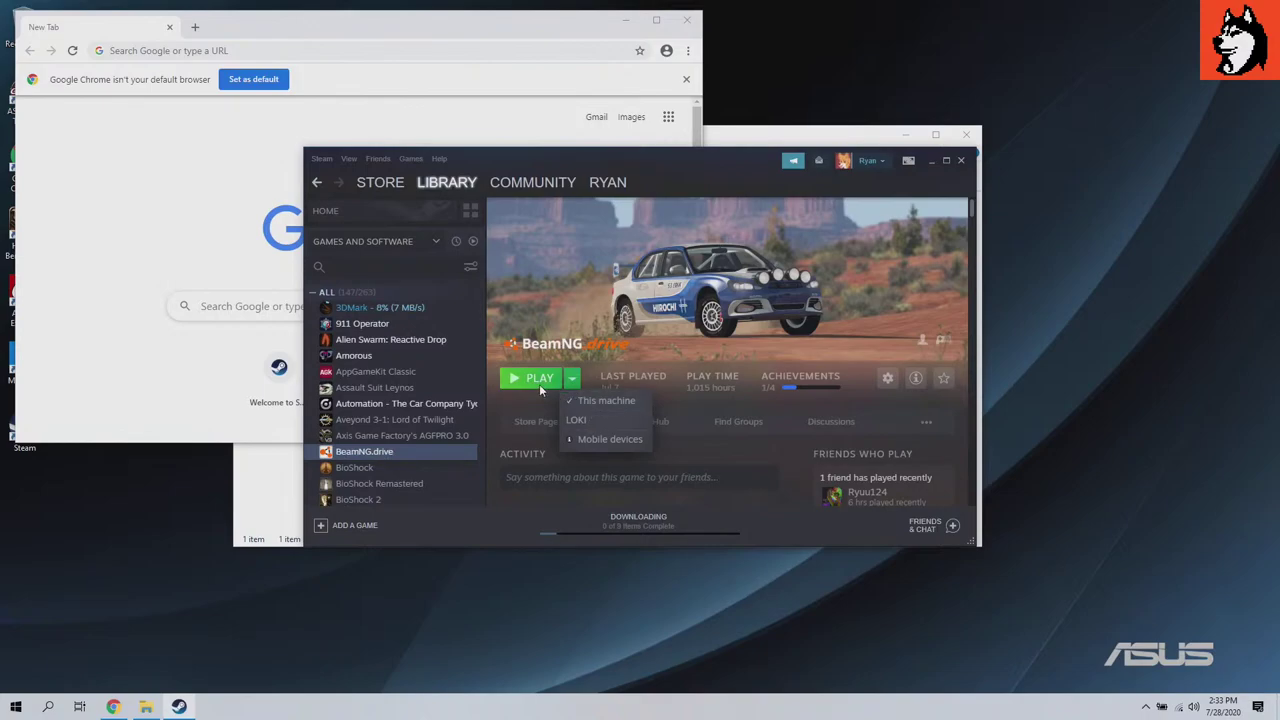
Step: Launch BeamNG.drive on this machine, accept its licence agreement, and maximize the game window
{"action": "left_click", "coordinate": [539, 384]}
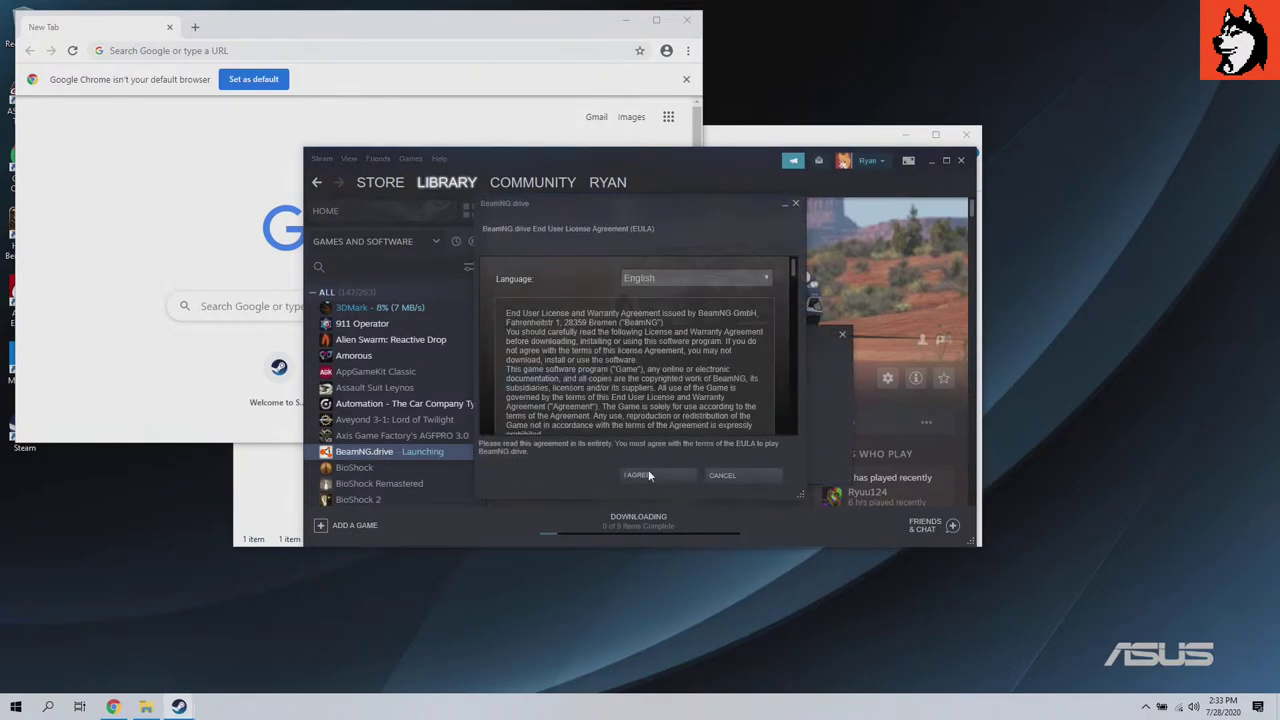
{"action": "left_click", "coordinate": [648, 472]}
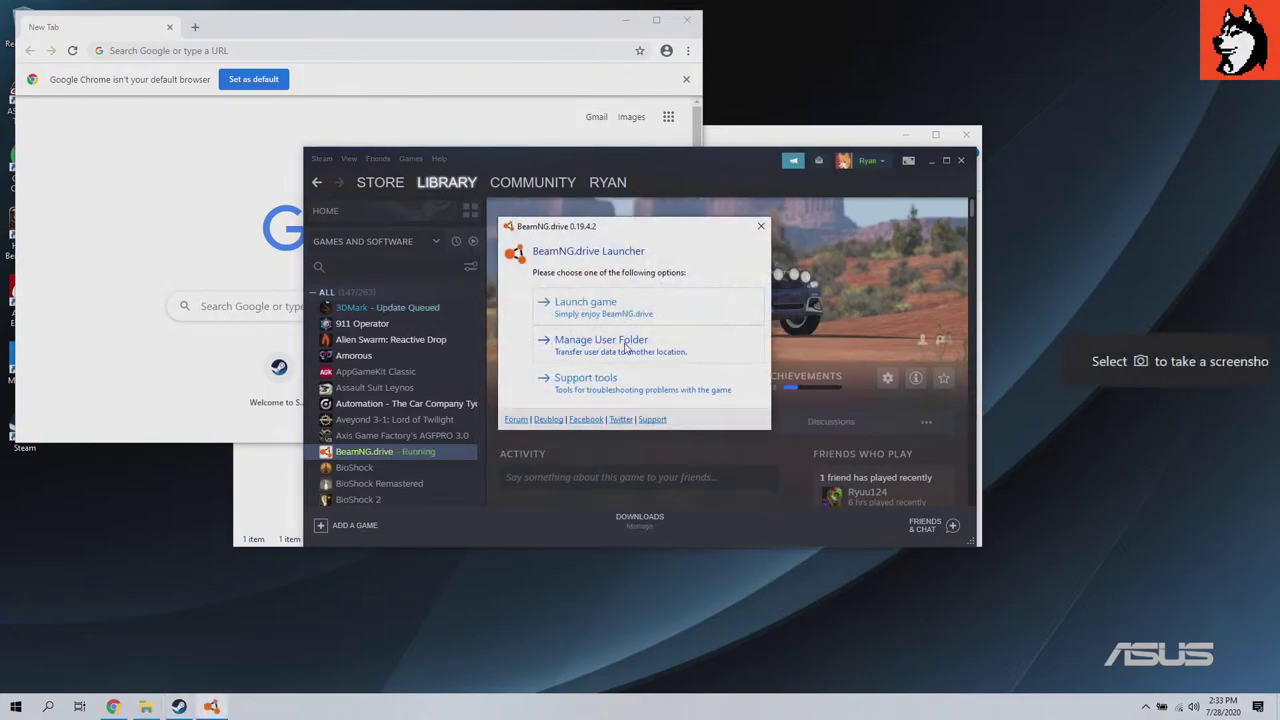
{"action": "left_click", "coordinate": [586, 302]}
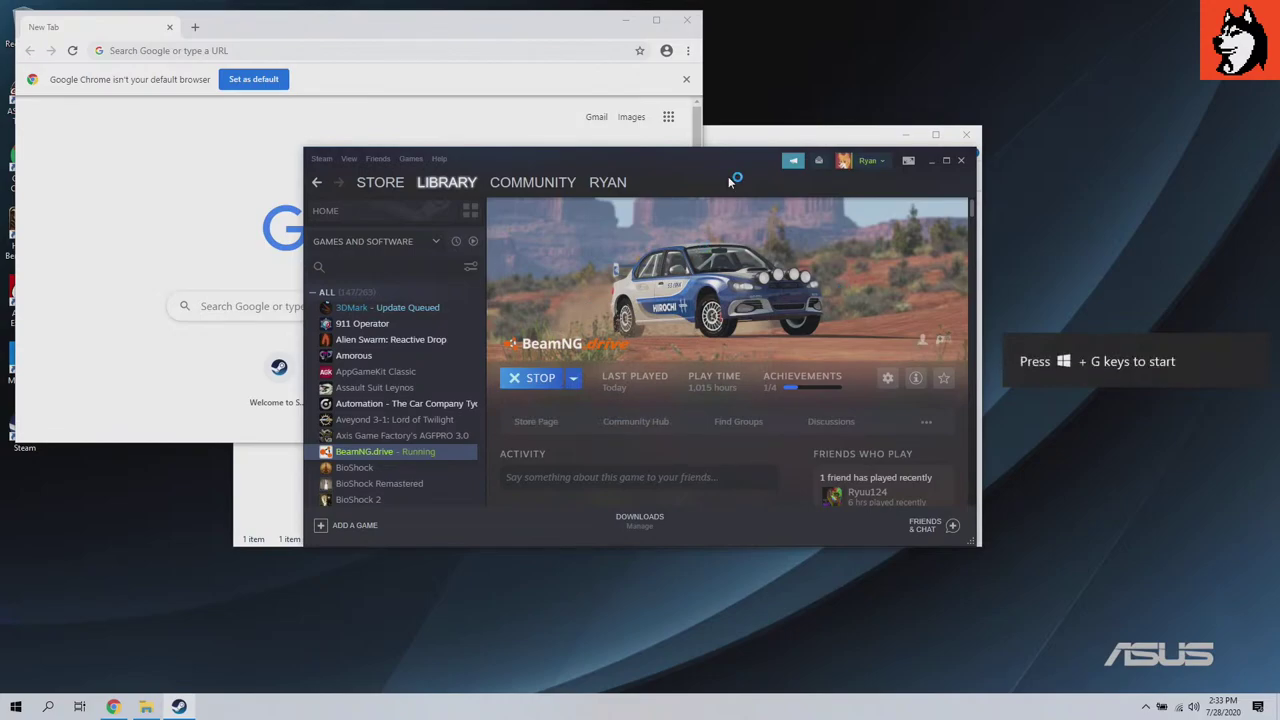
{"action": "key", "text": "super+s"}
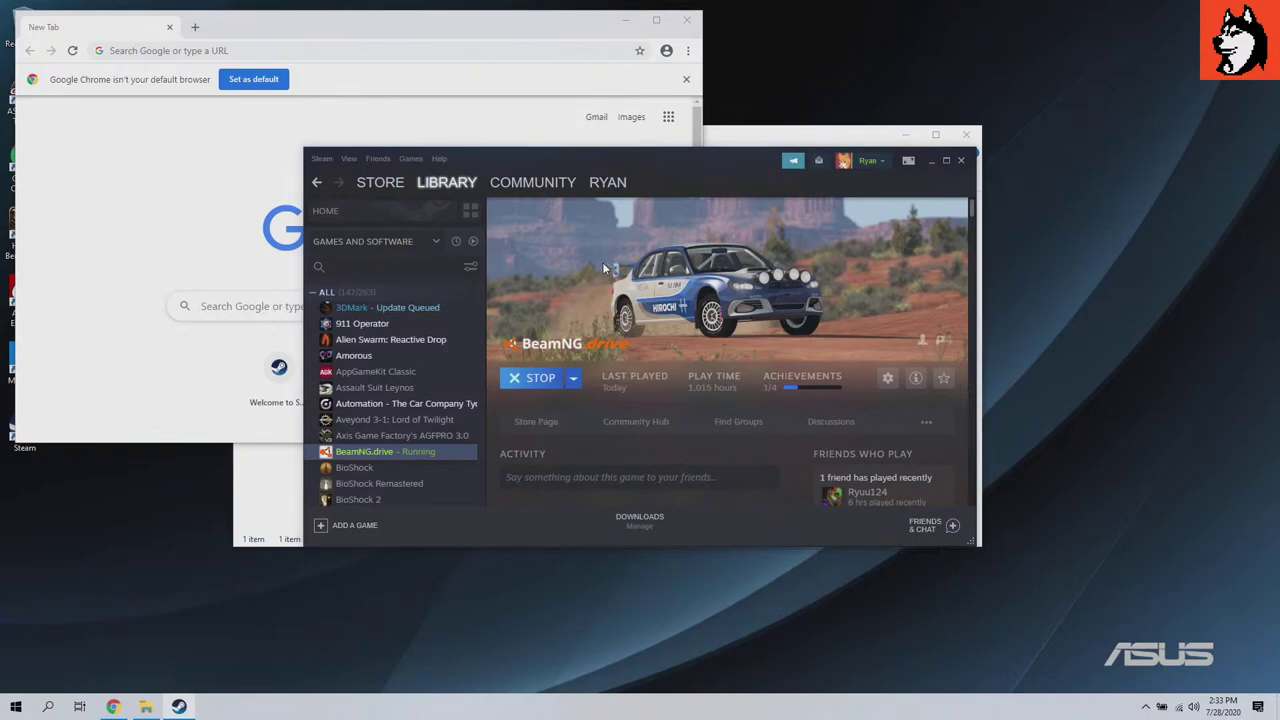
{"action": "key", "text": "Escape"}
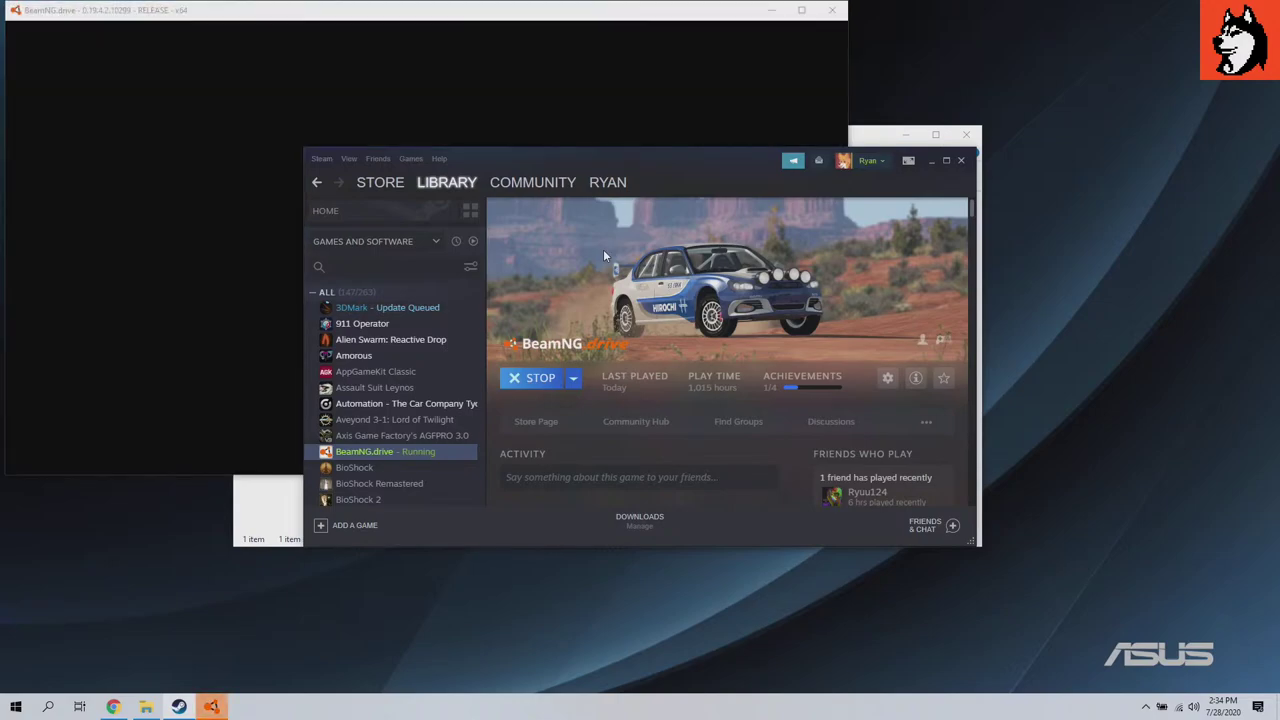
{"action": "left_click", "coordinate": [568, 15]}
{"action": "left_click", "coordinate": [801, 10]}
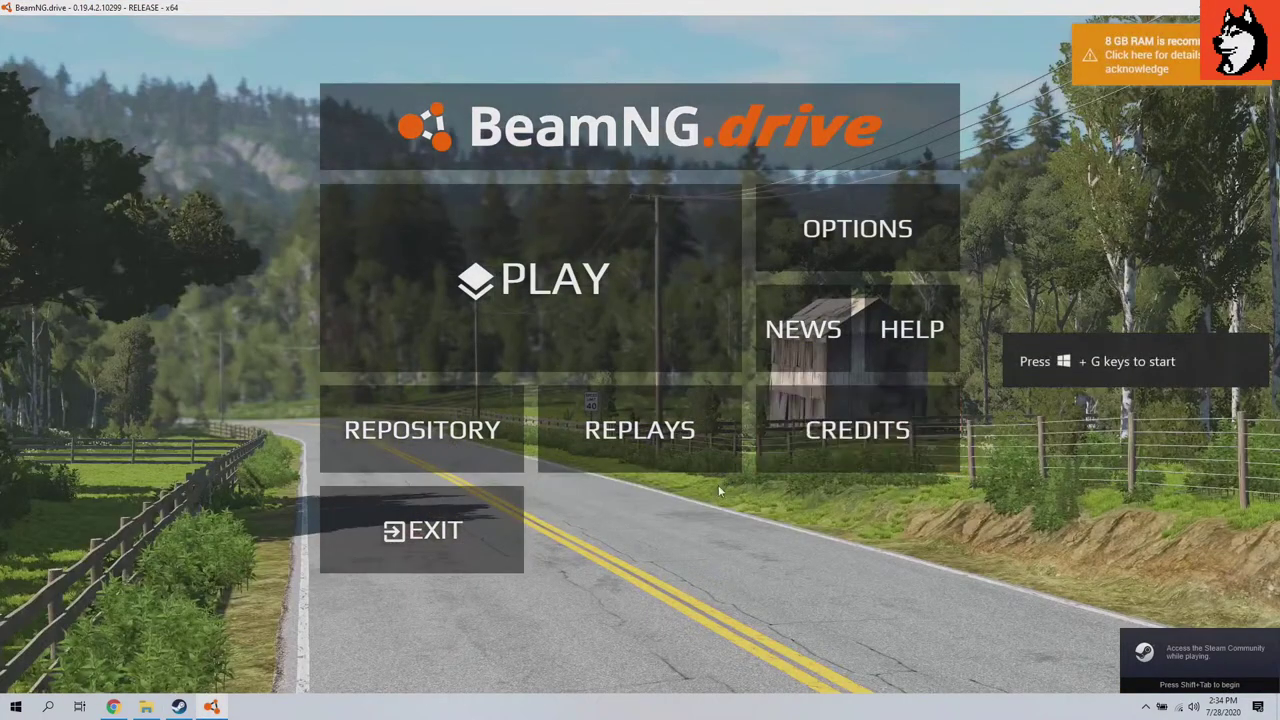
Step: Acknowledge the 8 GB RAM warning on the performance page and return to the main menu
{"action": "left_click", "coordinate": [1150, 55]}
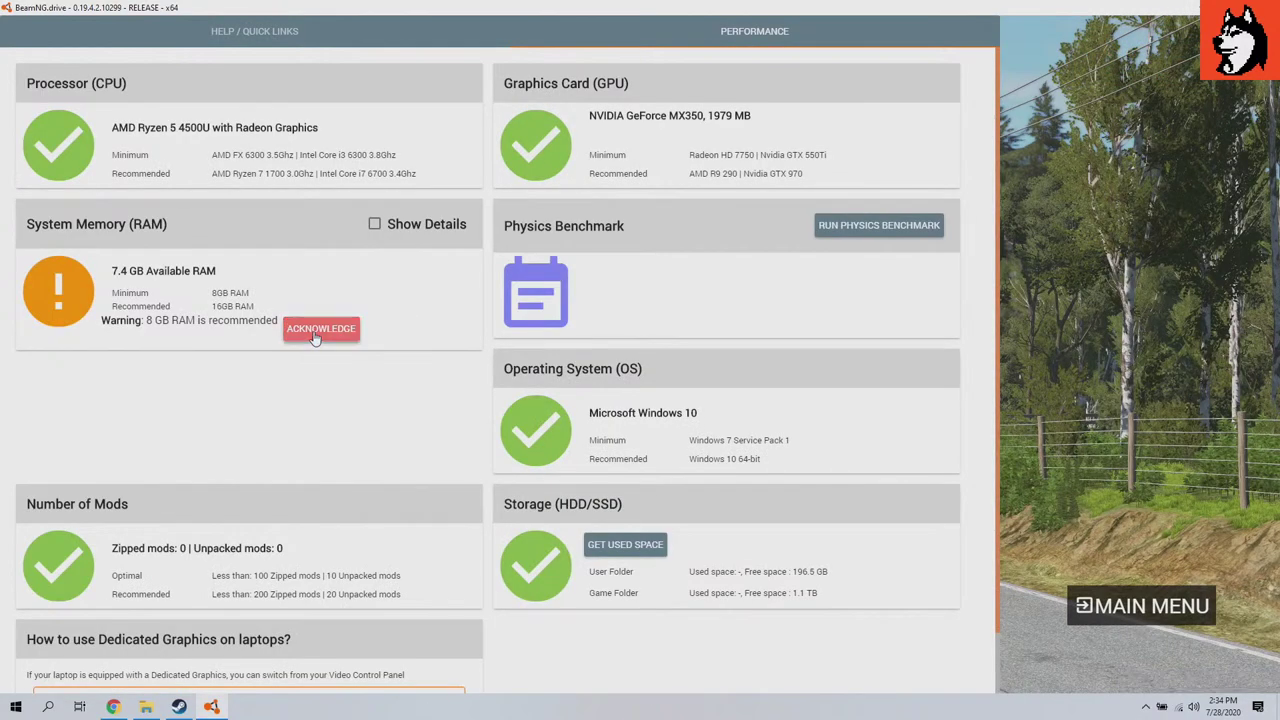
{"action": "left_click", "coordinate": [314, 335]}
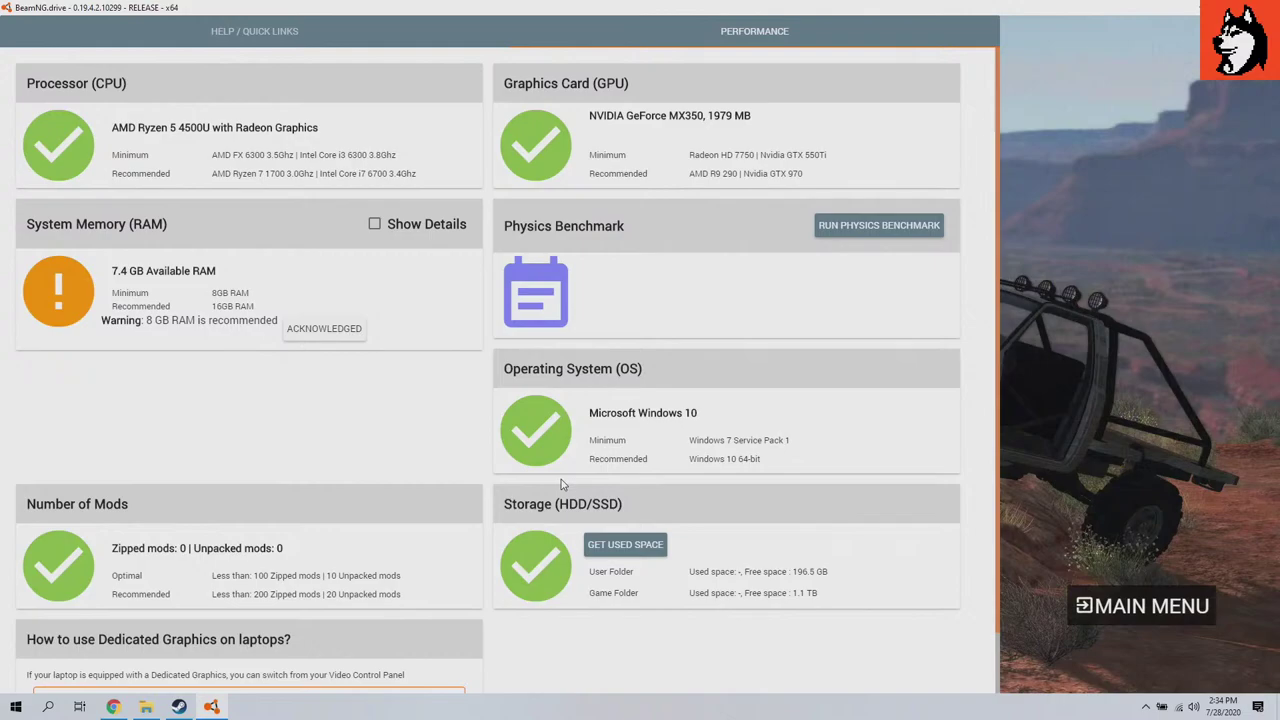
{"action": "scroll", "coordinate": [561, 480], "scroll_direction": "down", "scroll_amount": 1}
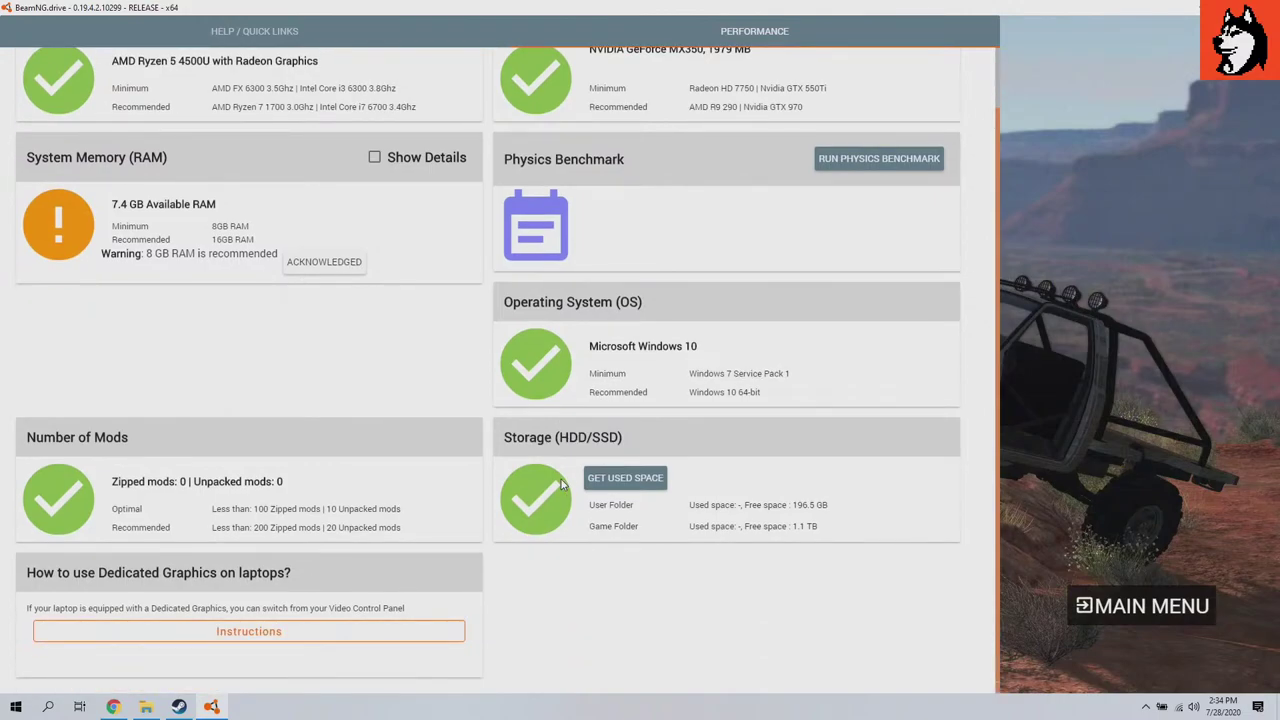
{"action": "scroll", "coordinate": [341, 481], "scroll_direction": "up", "scroll_amount": 1}
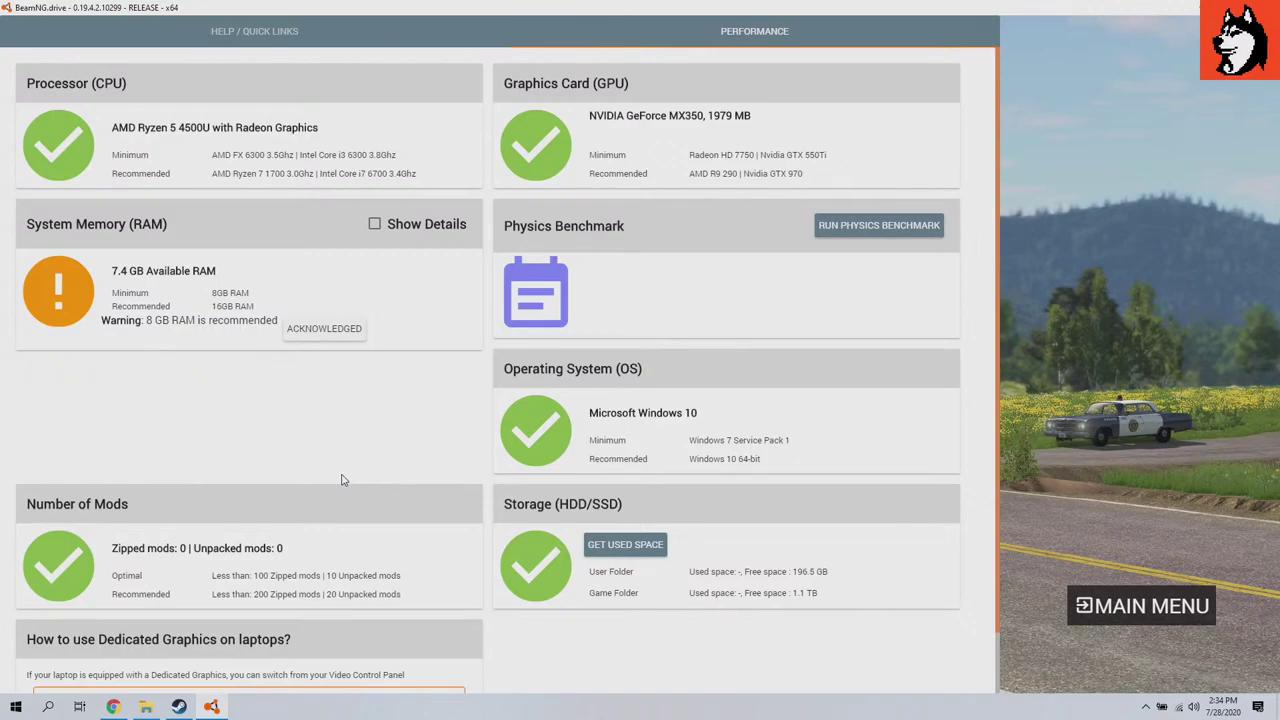
{"action": "left_click", "coordinate": [1108, 612]}
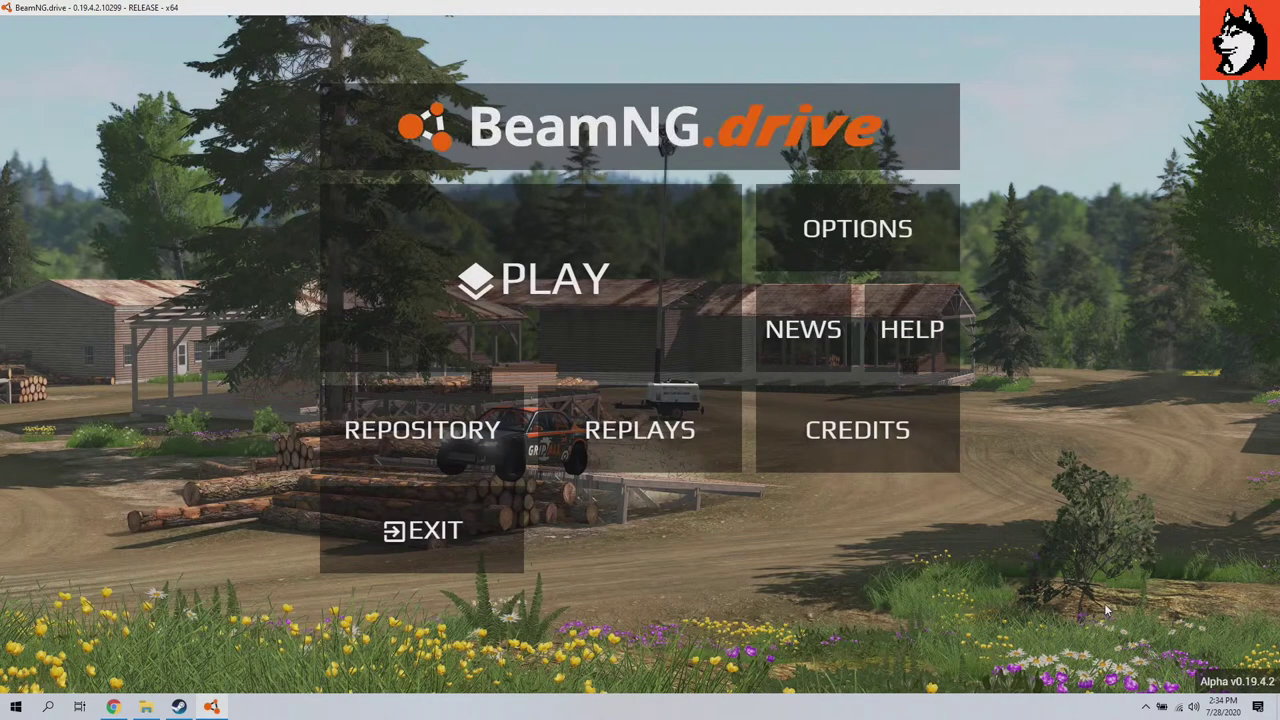
Step: Start a Freeroam session on the East Coast, USA map
{"action": "left_click", "coordinate": [614, 223]}
{"action": "left_click", "coordinate": [676, 281]}
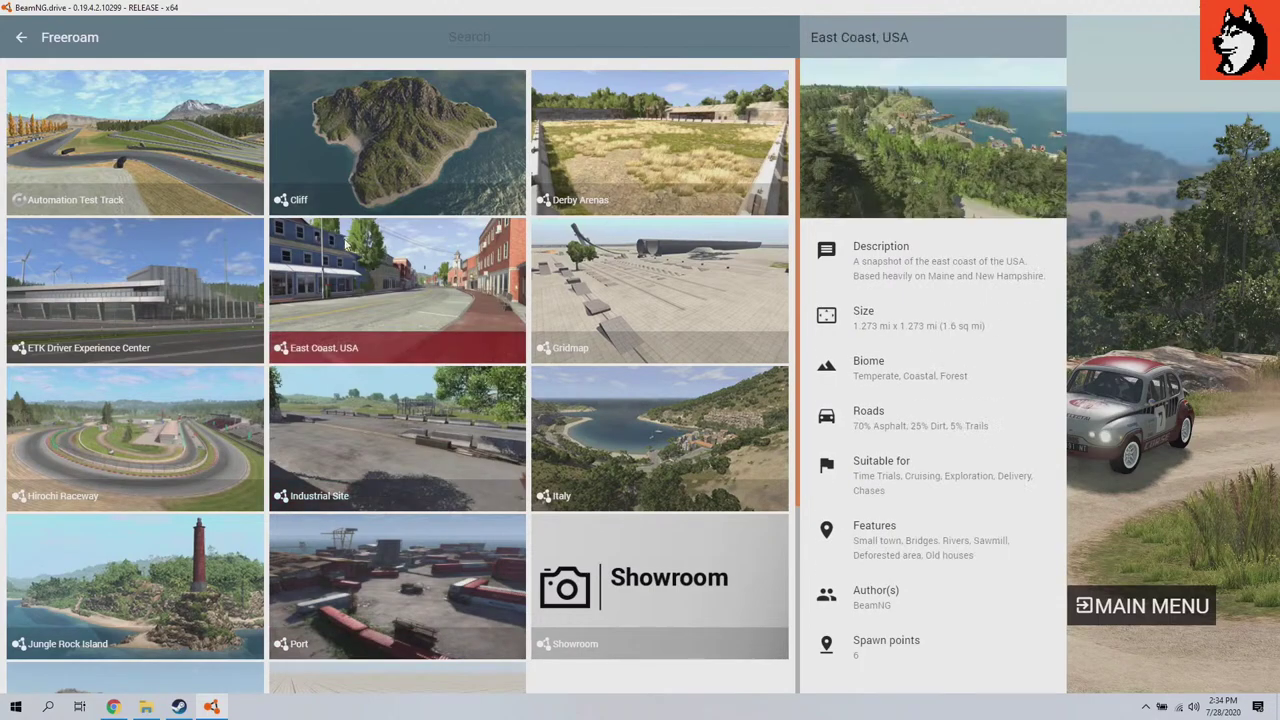
{"action": "left_click", "coordinate": [460, 303]}
{"action": "double_click", "coordinate": [594, 308]}
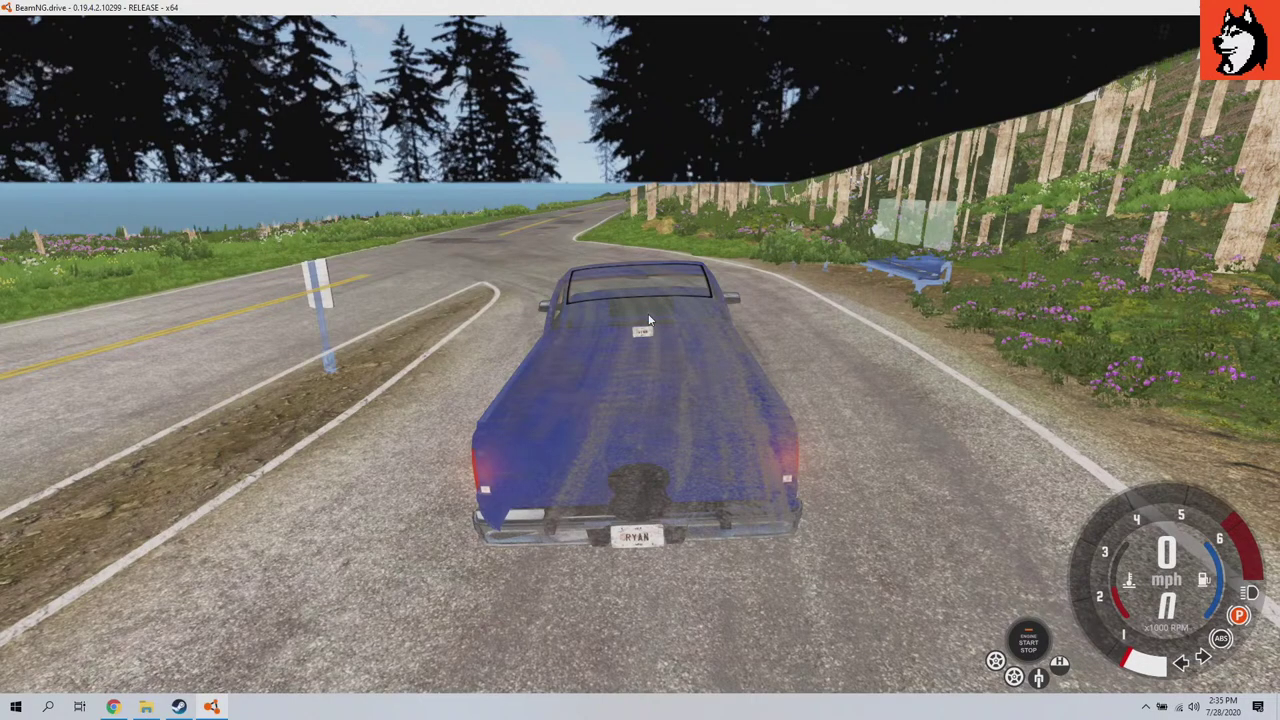
Step: Turn off the 30 fps limiter for the unfocused window in the graphics options
{"action": "left_click_drag", "start_coordinate": [649, 319], "coordinate": [570, 420]}
{"action": "key", "text": "Escape"}
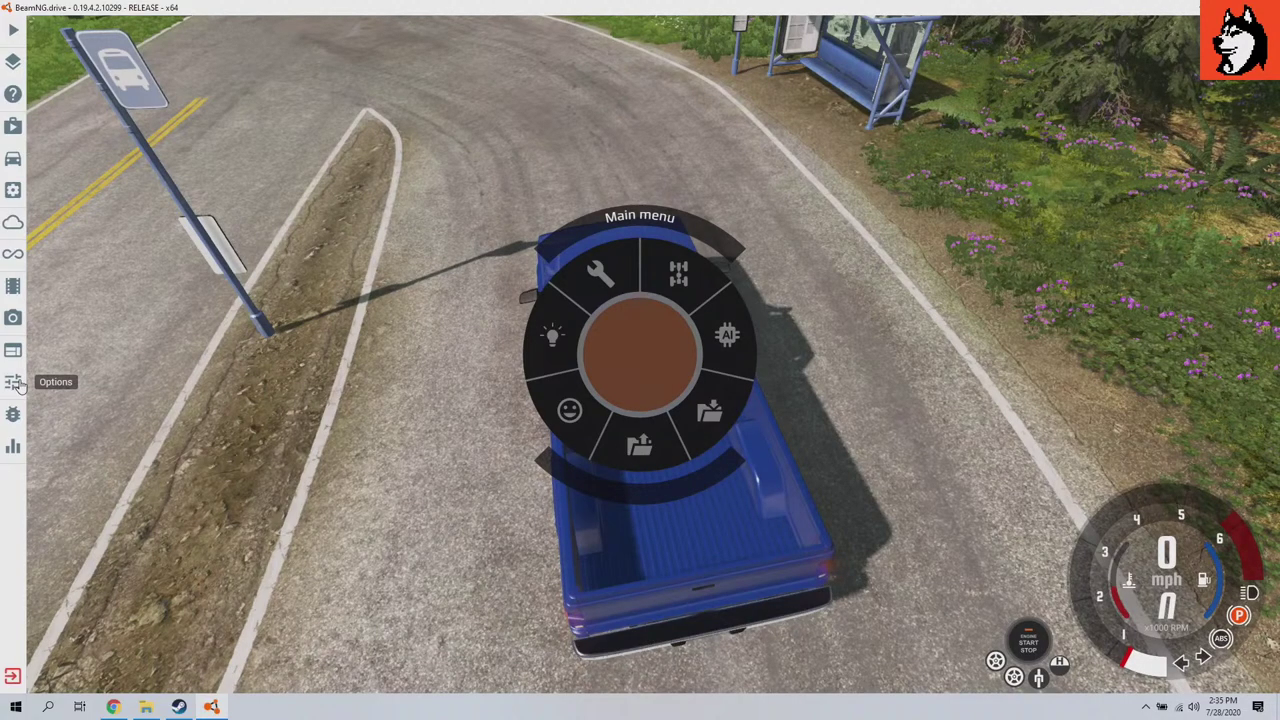
{"action": "left_click", "coordinate": [14, 383]}
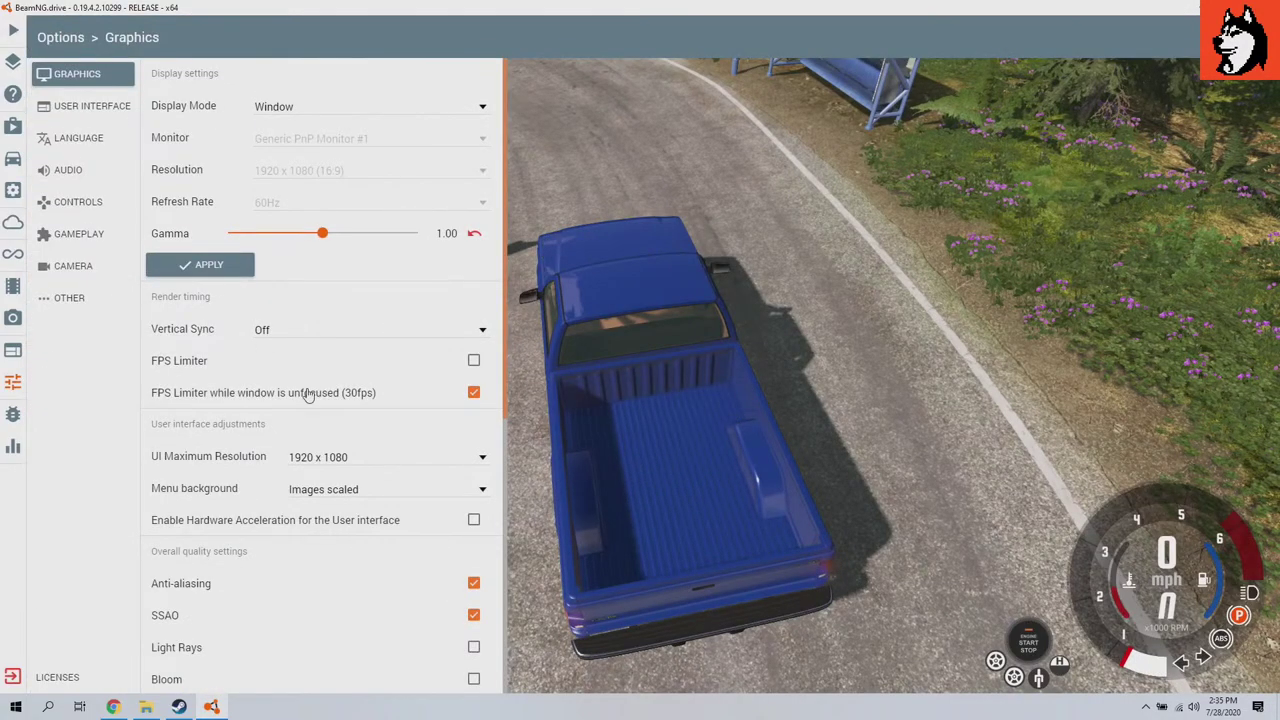
{"action": "left_click", "coordinate": [470, 394]}
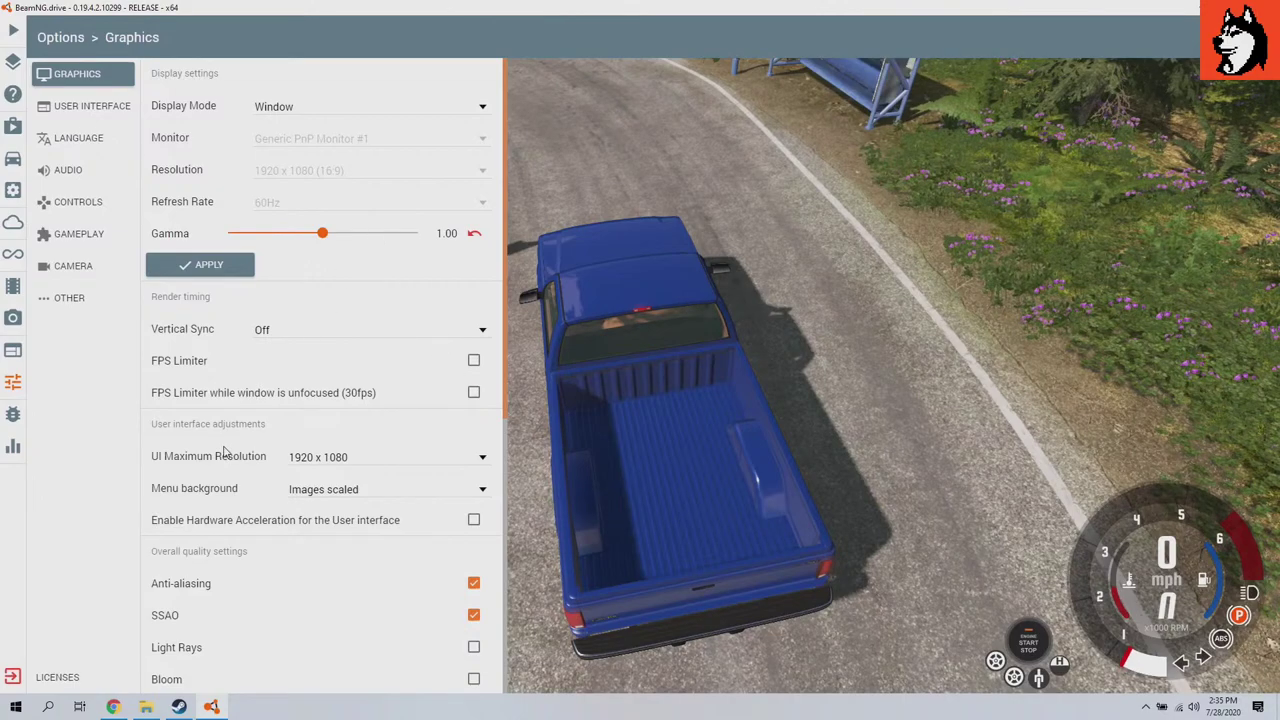
Step: Apply the Lowest graphics quality preset and turn off the SSAO, Anti-aliasing and DoF overall quality settings
{"action": "scroll", "coordinate": [225, 452], "scroll_direction": "down", "scroll_amount": 4}
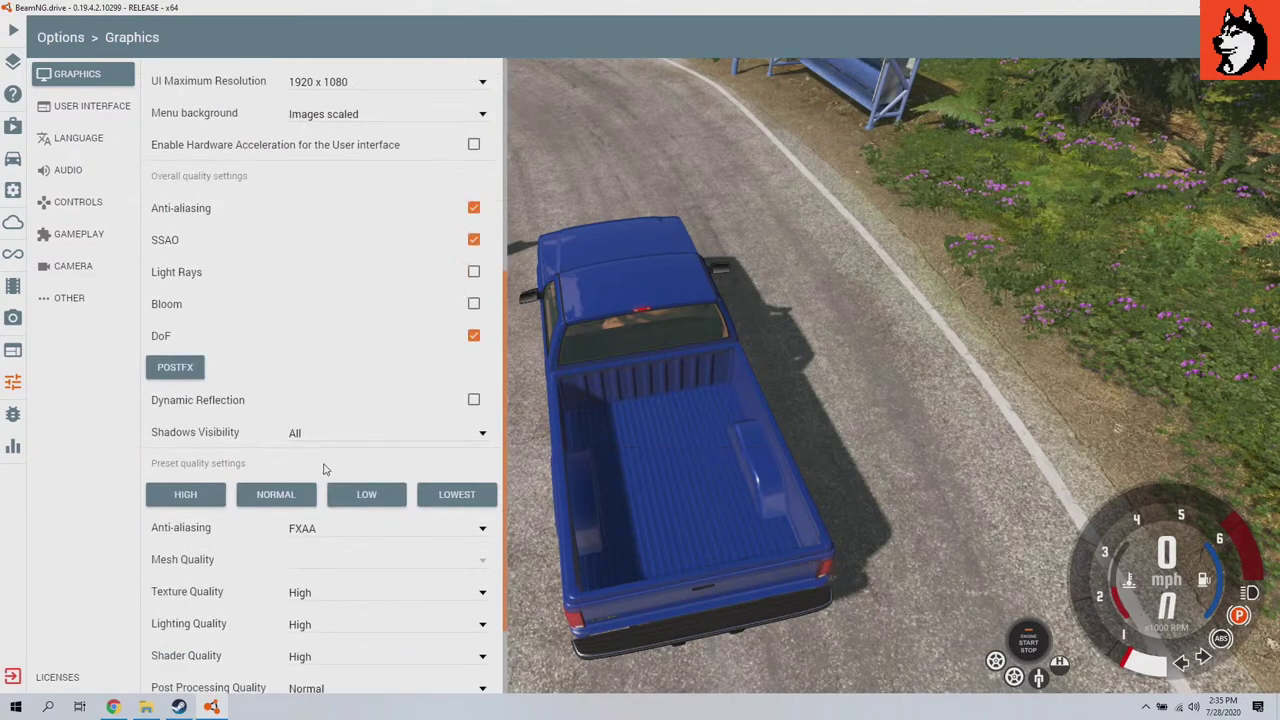
{"action": "left_click", "coordinate": [453, 505]}
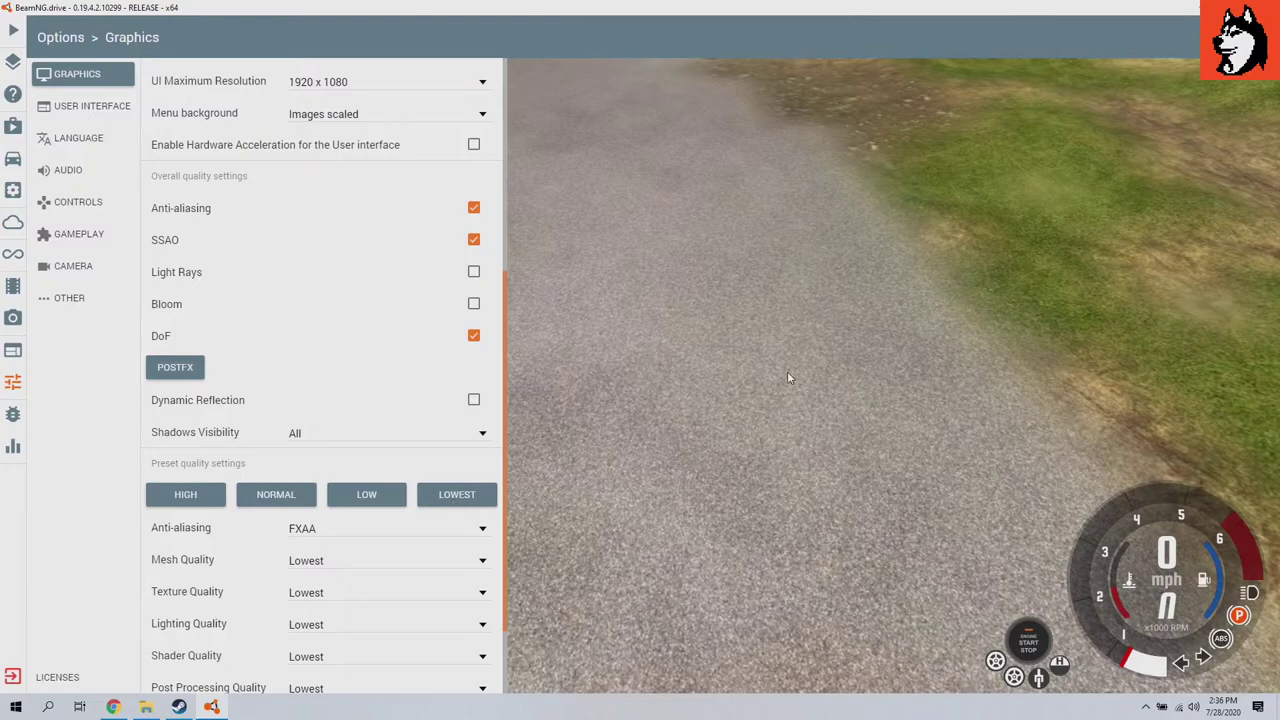
{"action": "left_click_drag", "start_coordinate": [788, 378], "coordinate": [788, 240]}
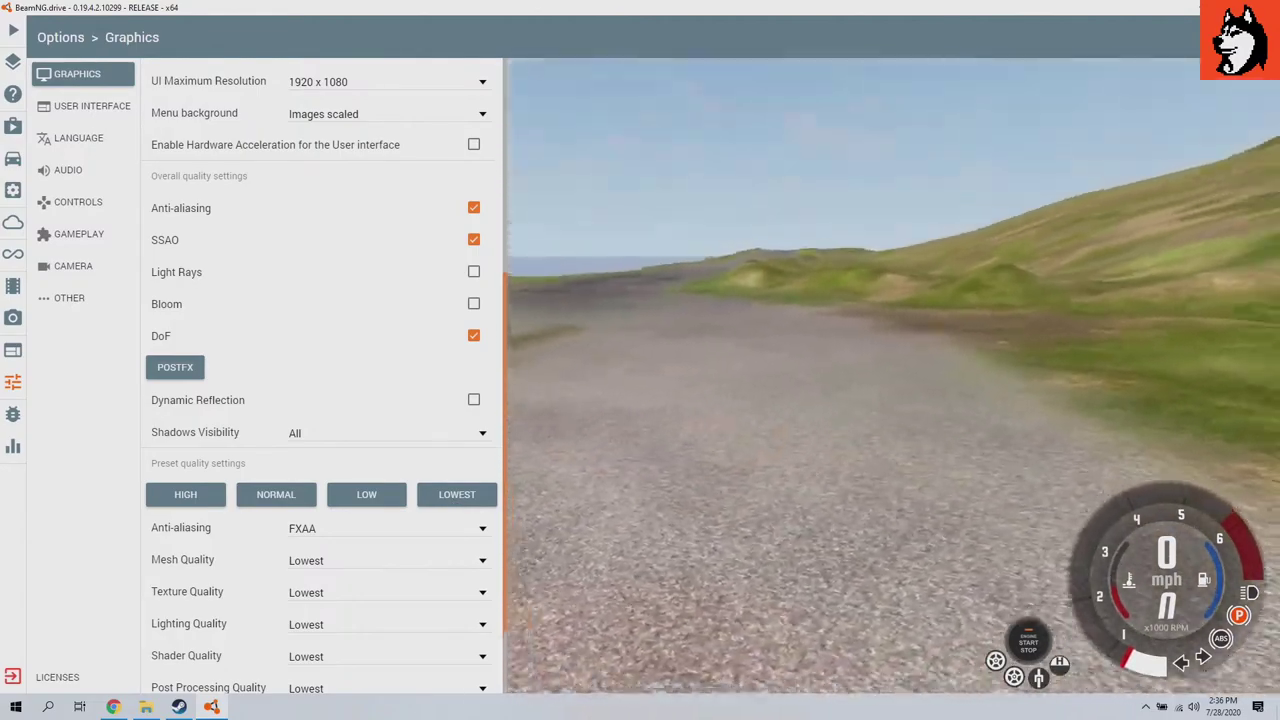
{"action": "left_click", "coordinate": [474, 240]}
{"action": "left_click", "coordinate": [474, 208]}
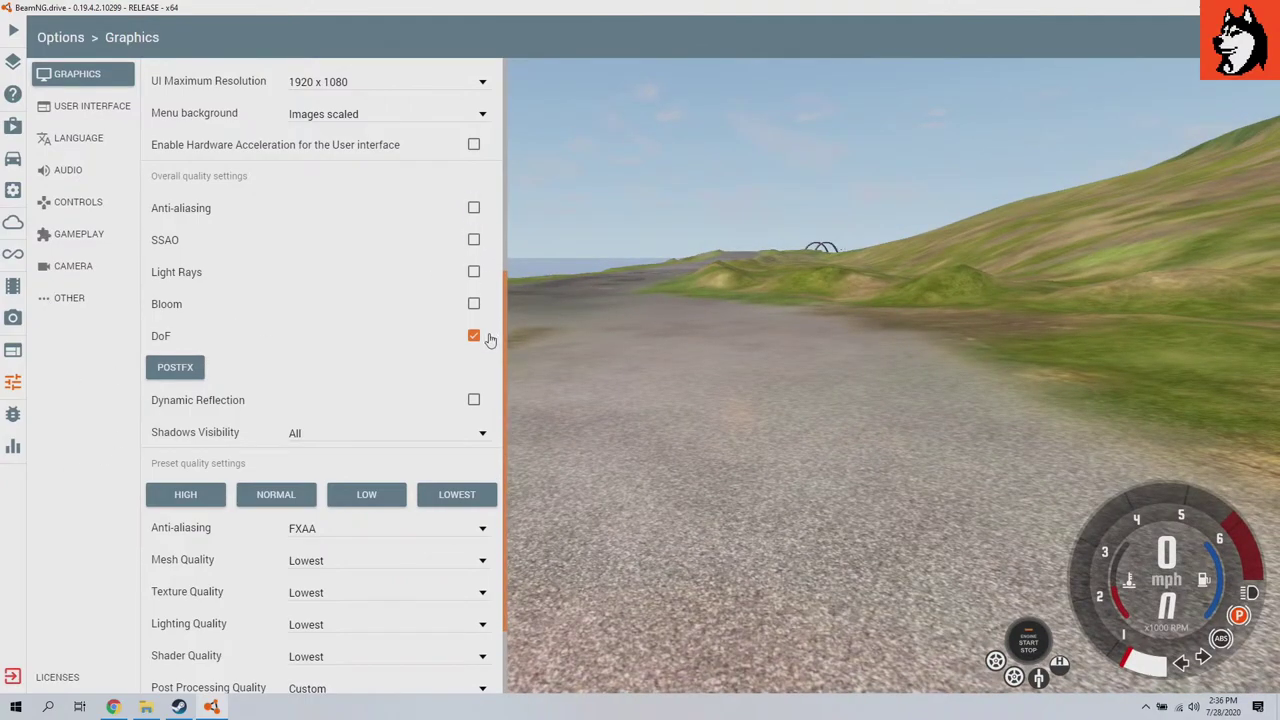
{"action": "left_click", "coordinate": [474, 336]}
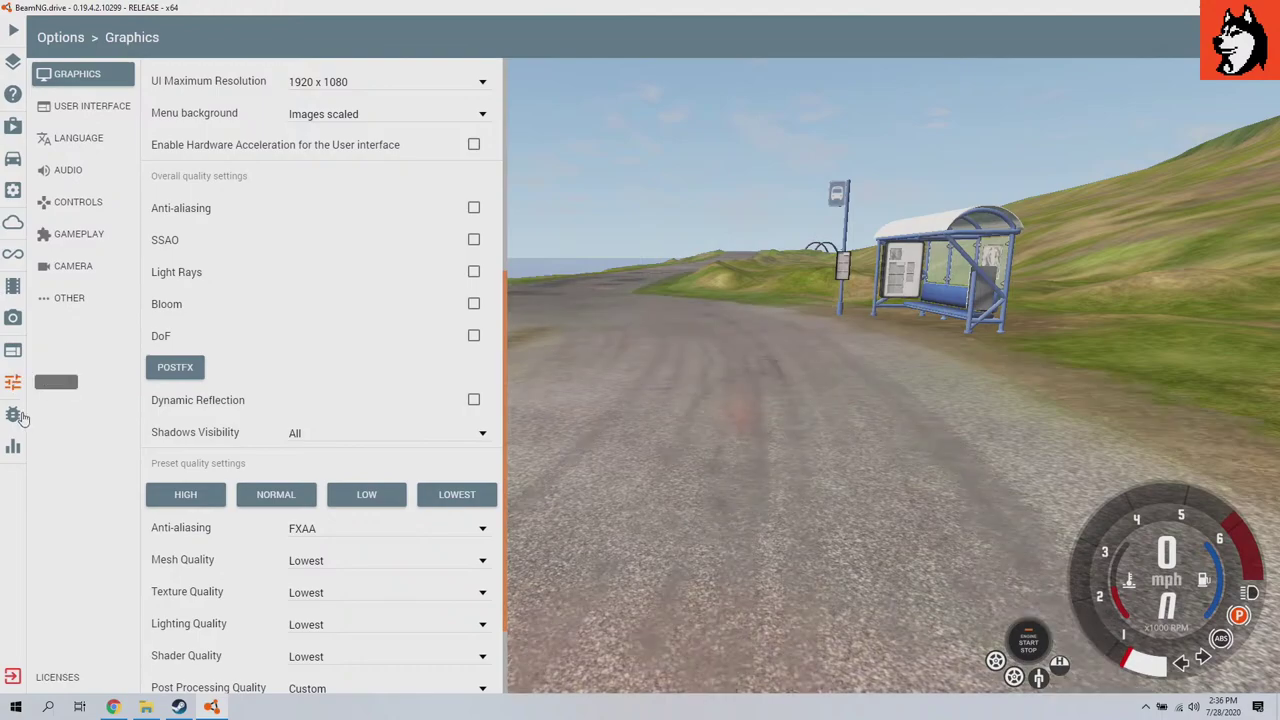
Step: Turn on the on-screen FPS counter through the renderer debug settings
{"action": "left_click", "coordinate": [18, 418]}
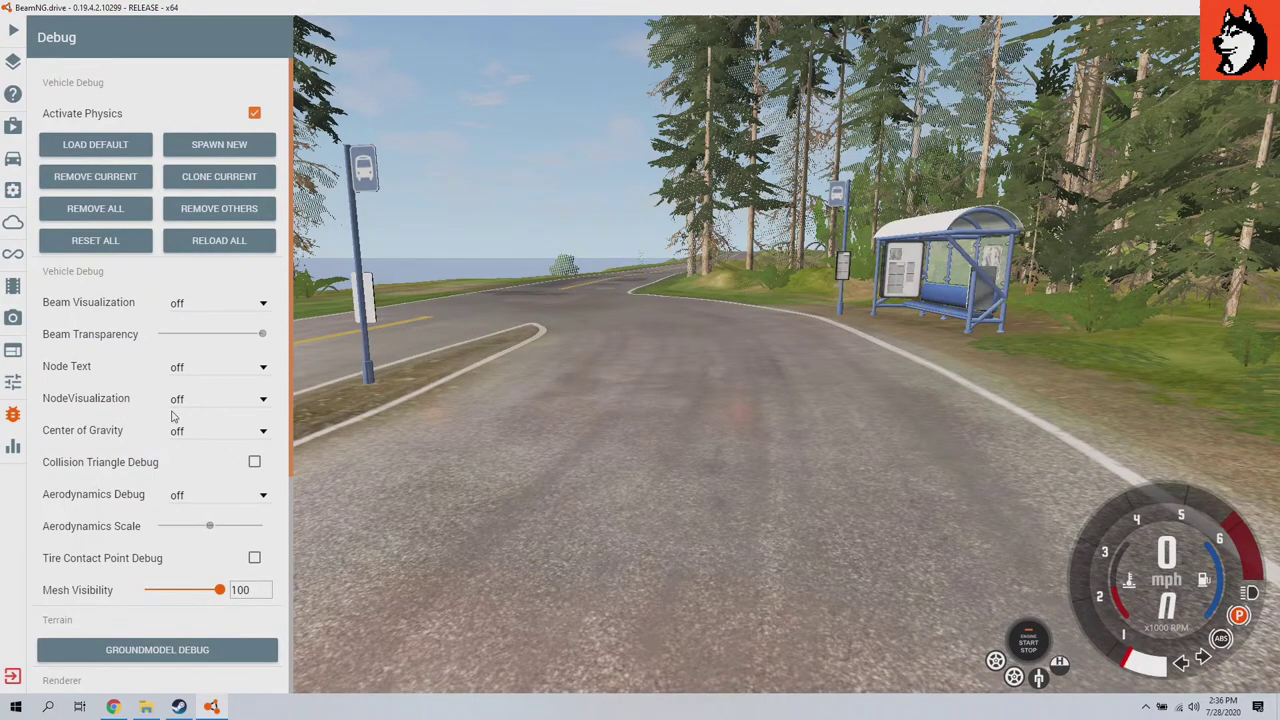
{"action": "scroll", "coordinate": [108, 378], "scroll_direction": "down", "scroll_amount": 3}
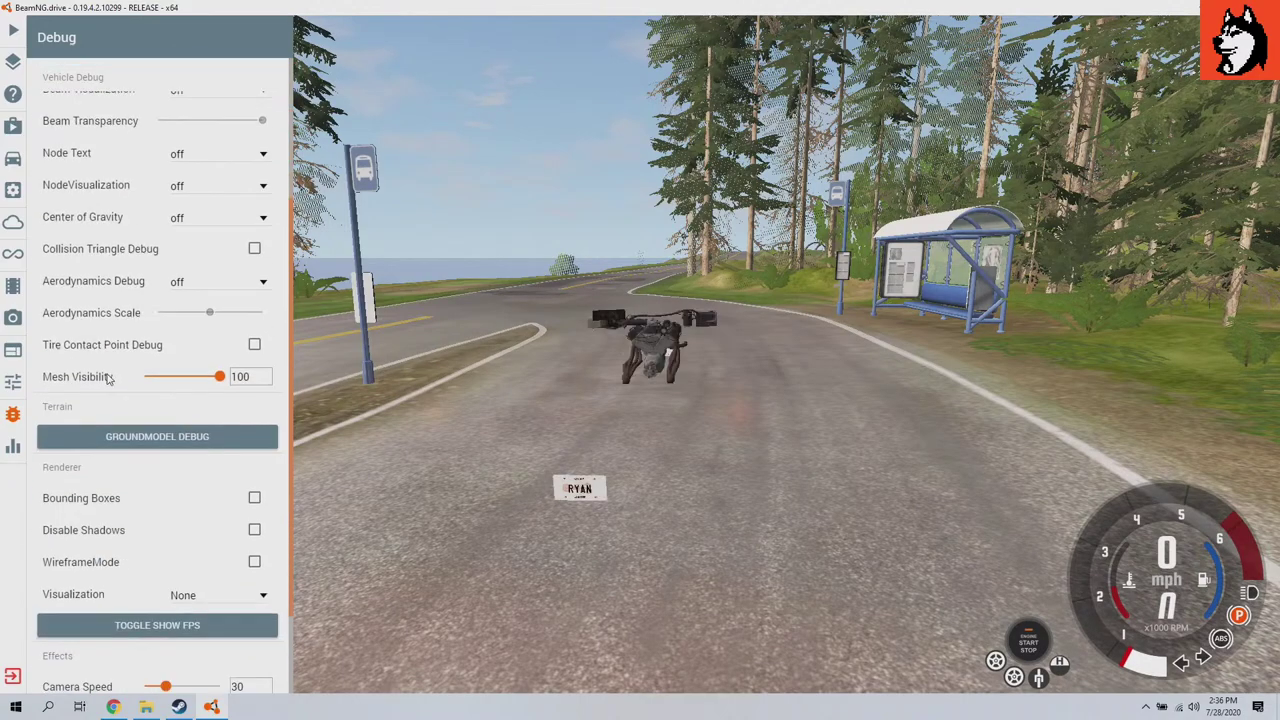
{"action": "scroll", "coordinate": [108, 378], "scroll_direction": "down", "scroll_amount": 2}
{"action": "scroll", "coordinate": [108, 378], "scroll_direction": "down", "scroll_amount": 2}
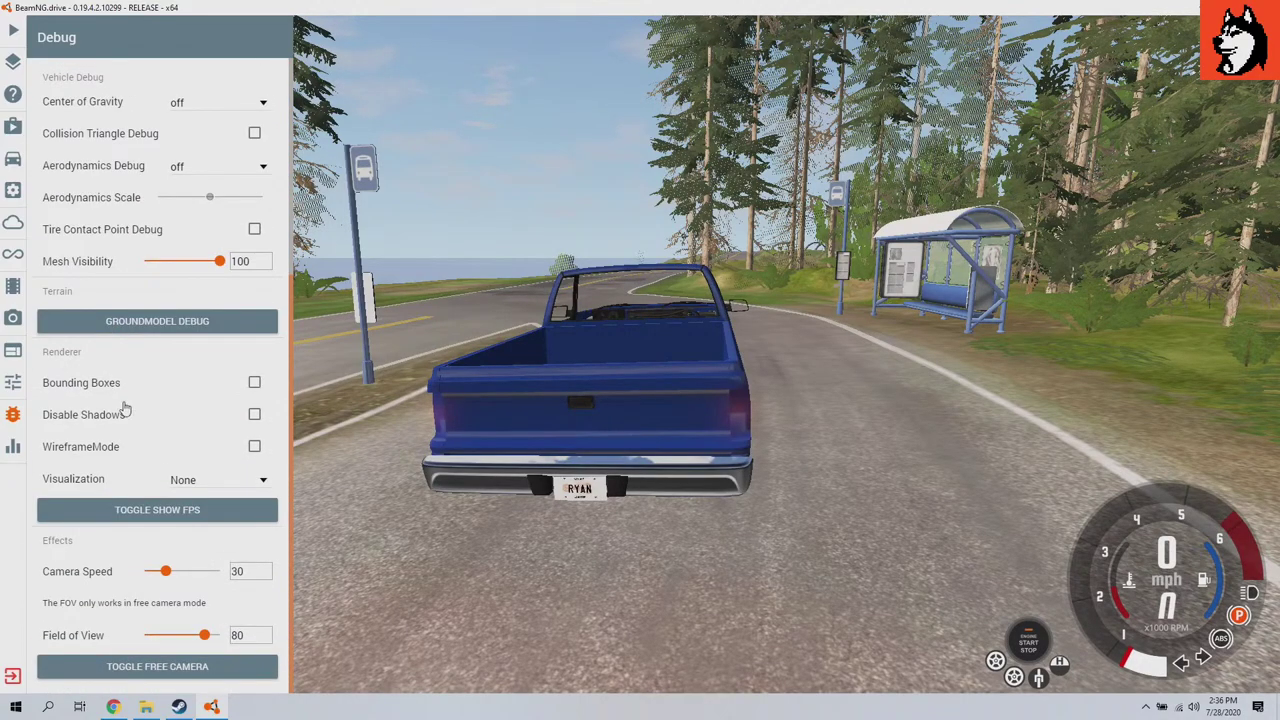
{"action": "left_click", "coordinate": [144, 516]}
{"action": "left_click", "coordinate": [142, 516]}
{"action": "left_click", "coordinate": [143, 512]}
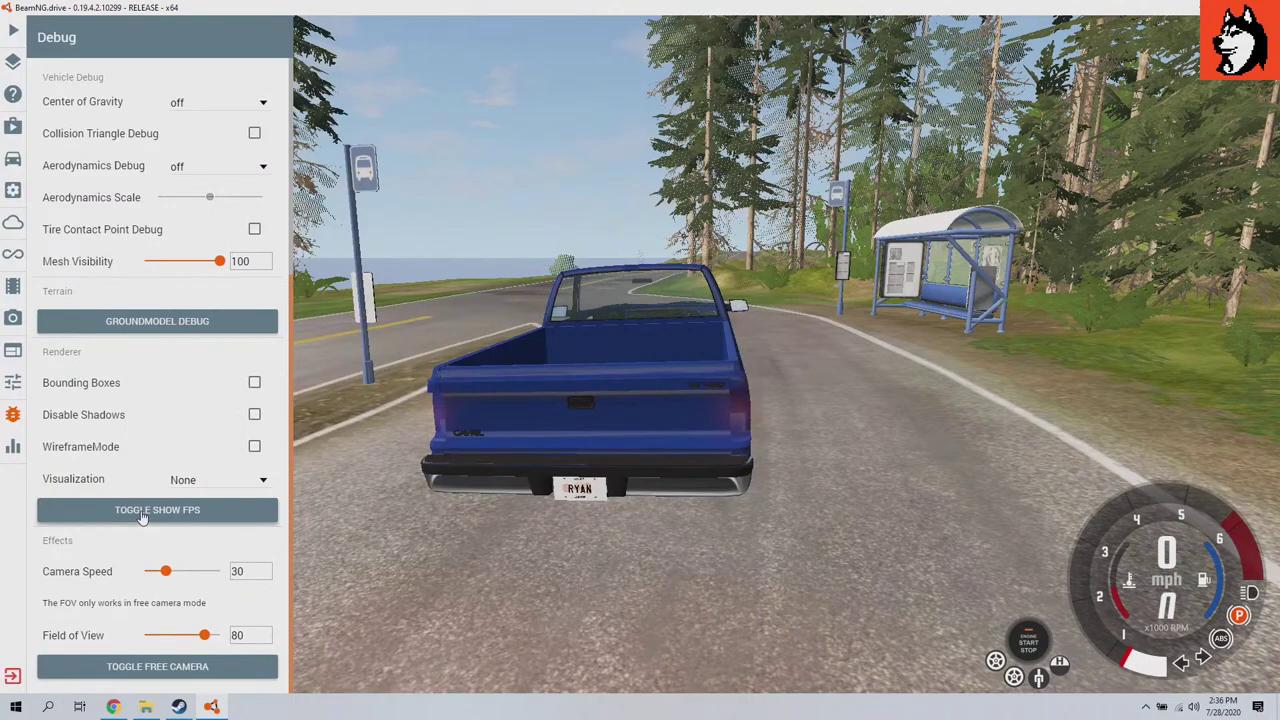
{"action": "scroll", "coordinate": [140, 392], "scroll_direction": "up", "scroll_amount": 4}
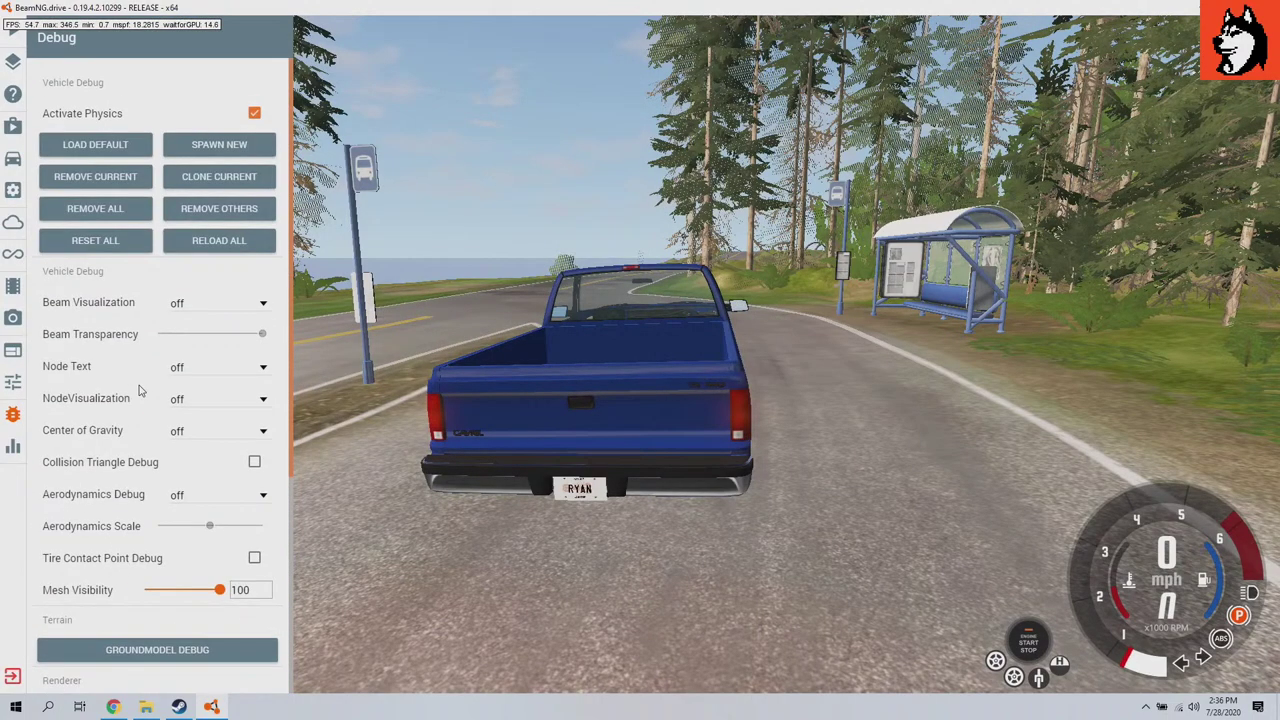
Step: Set the display mode to Fullscreen in the graphics options and apply it
{"action": "left_click", "coordinate": [13, 382]}
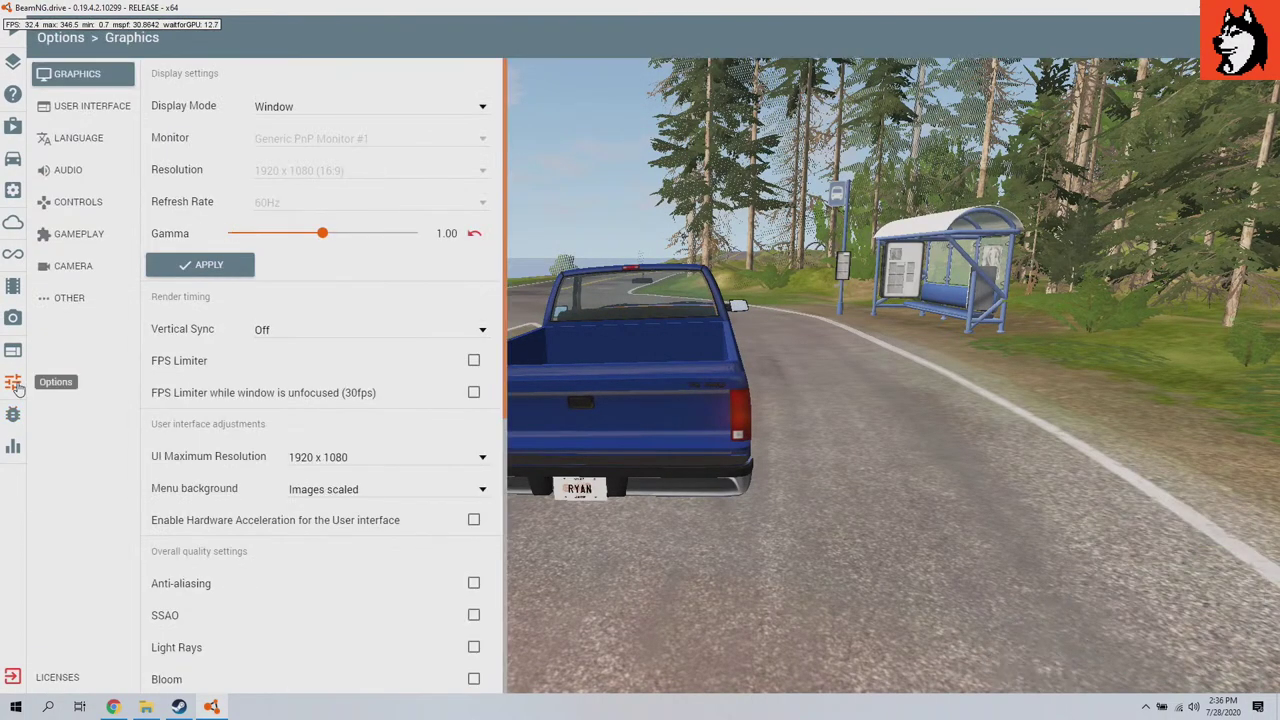
{"action": "left_click", "coordinate": [313, 107]}
{"action": "left_click", "coordinate": [297, 45]}
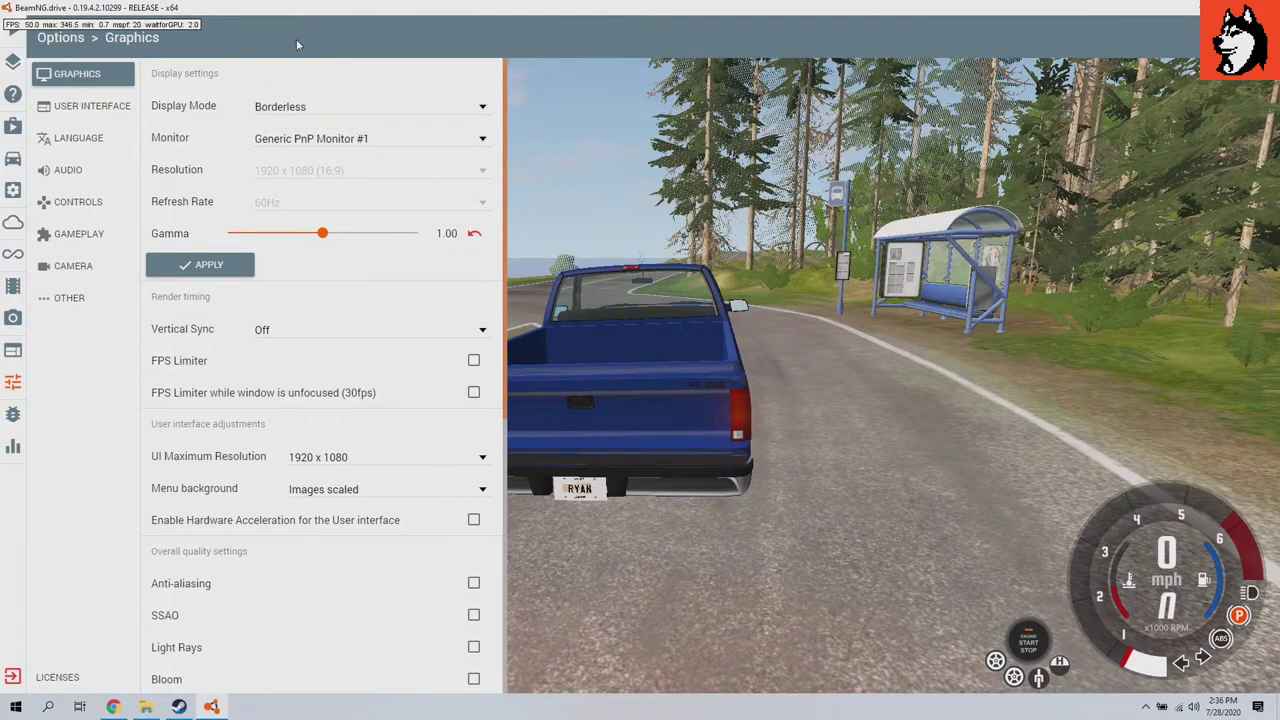
{"action": "left_click", "coordinate": [295, 110]}
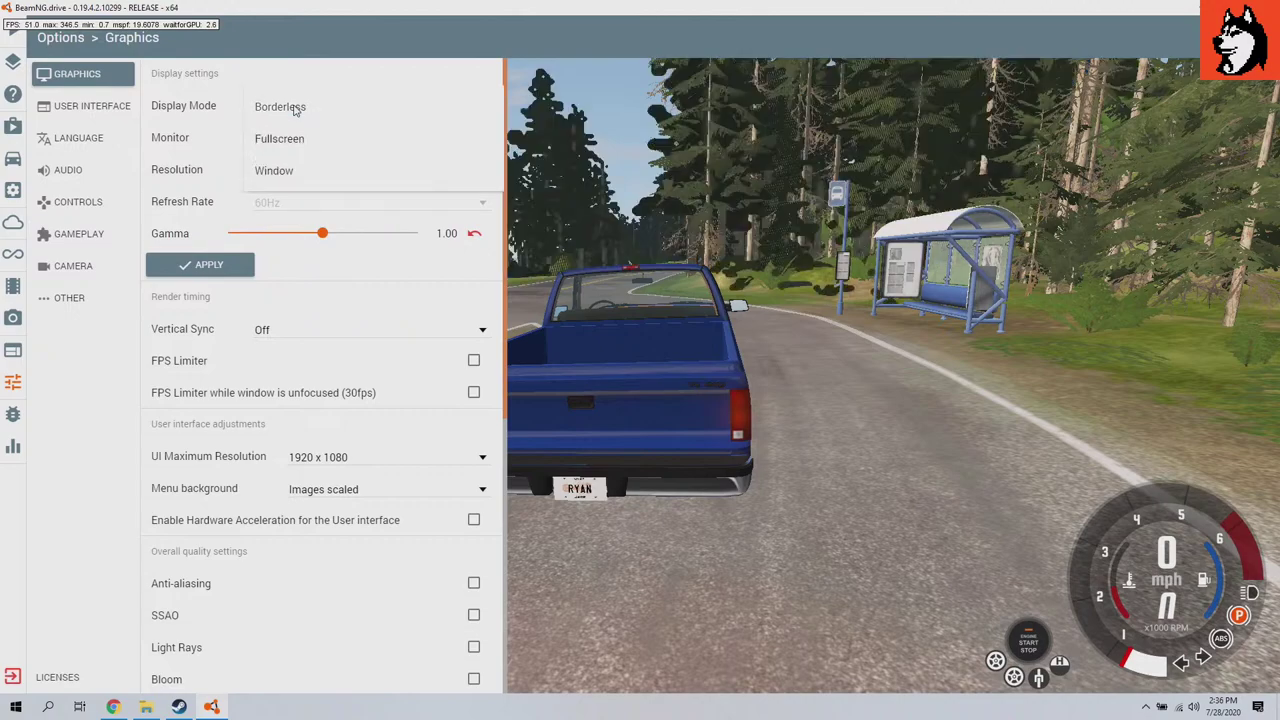
{"action": "left_click", "coordinate": [288, 138]}
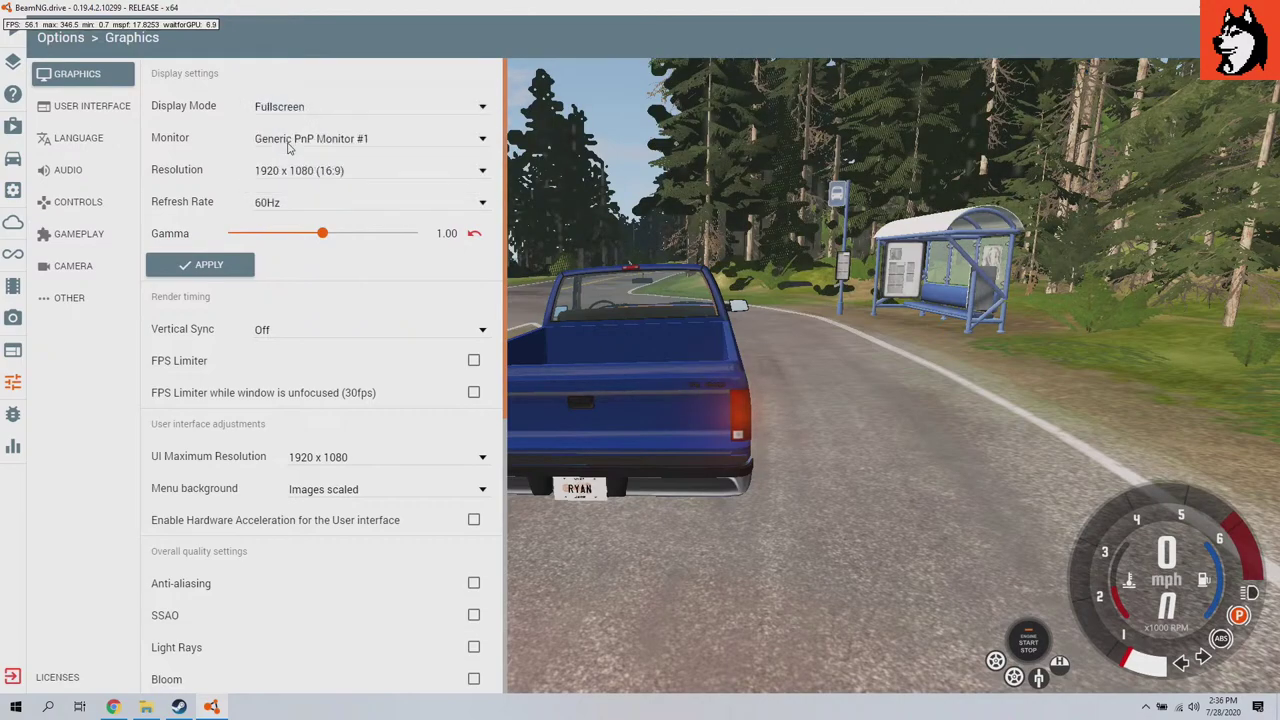
{"action": "left_click", "coordinate": [236, 267]}
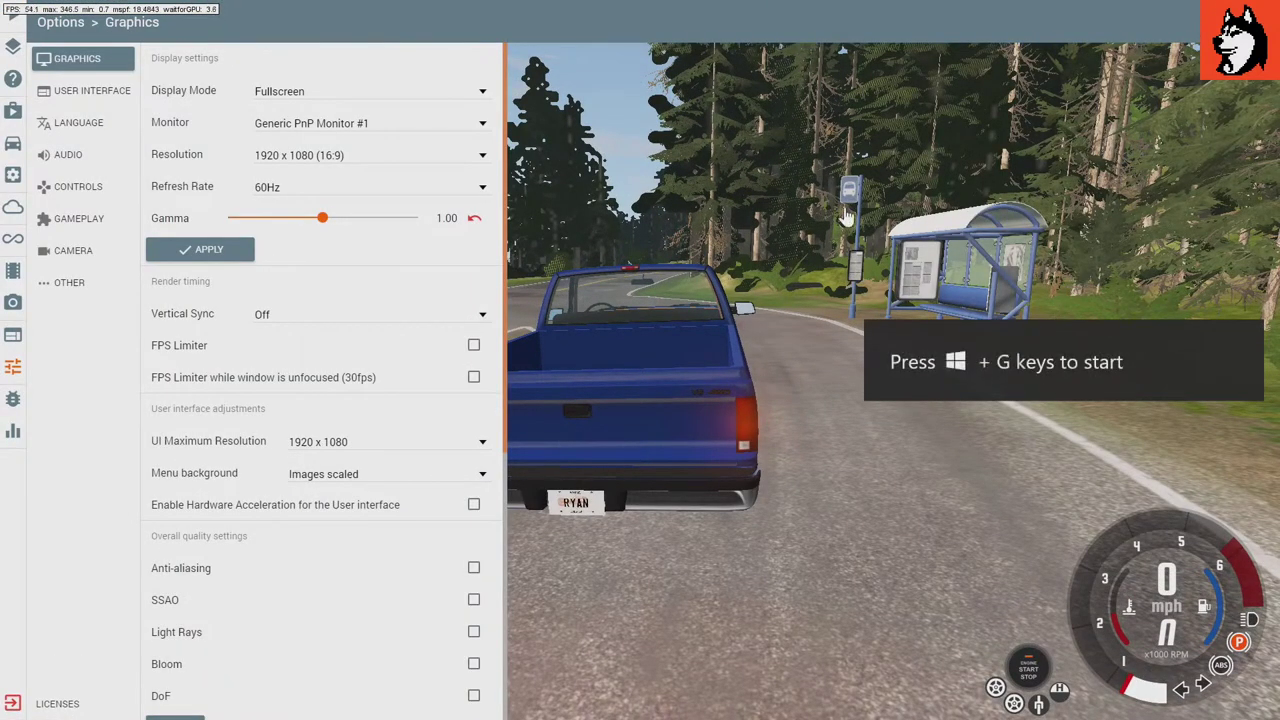
Step: Close the graphics options, drive the blue pickup from the bus stop onto the road, and switch to the driver camera
{"action": "key", "text": "Escape"}
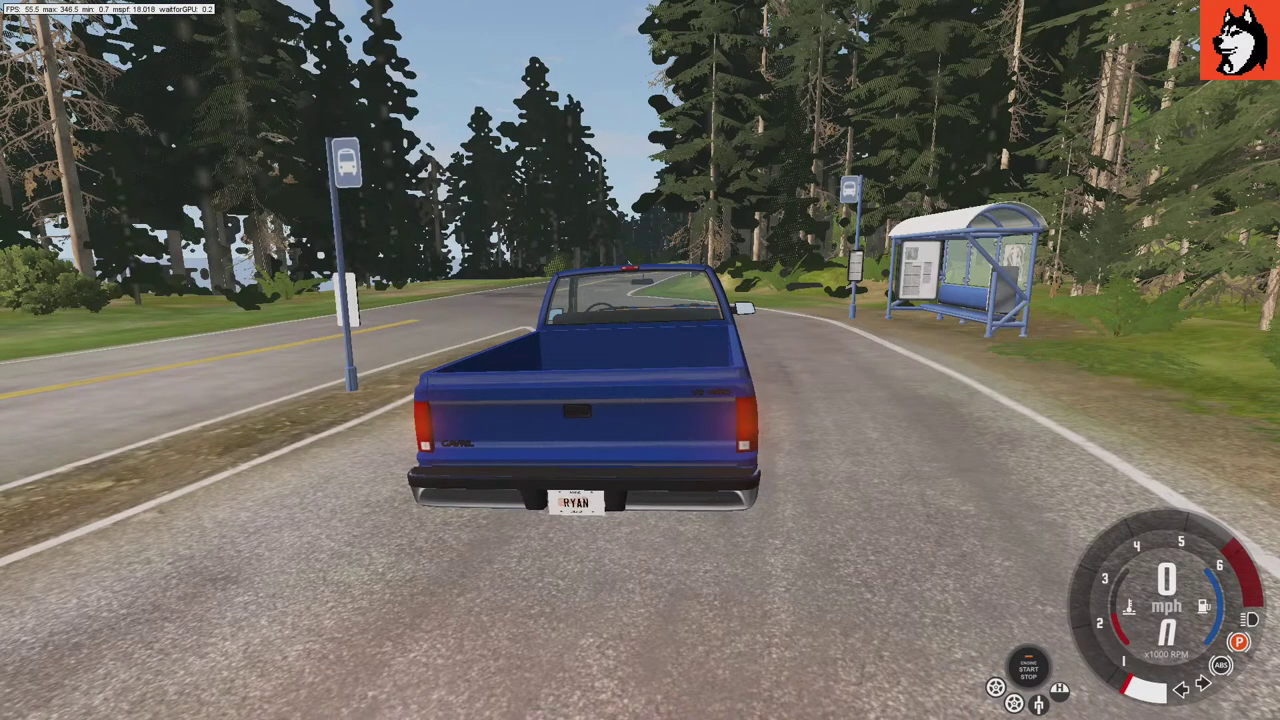
{"action": "left_click_drag", "start_coordinate": [537, 206], "coordinate": [537, 240]}
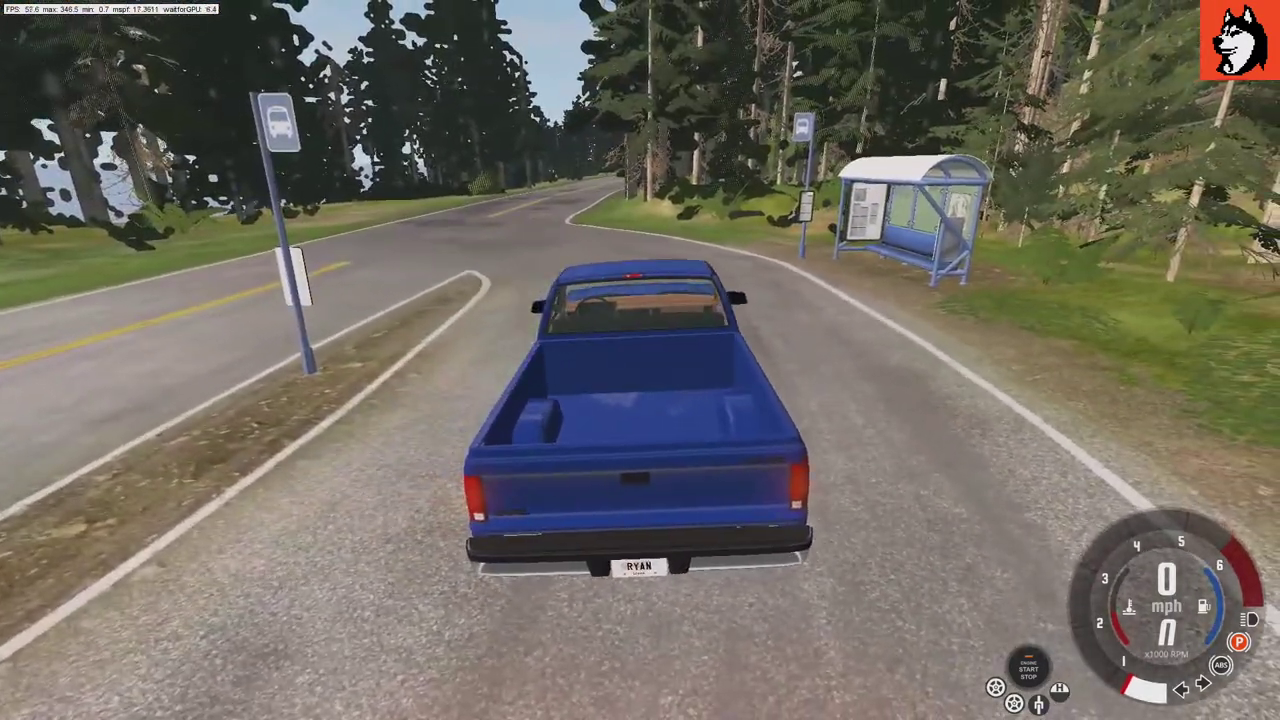
{"action": "key", "text": "Up"}
{"action": "key", "text": "Up"}
{"action": "key", "text": "Left"}
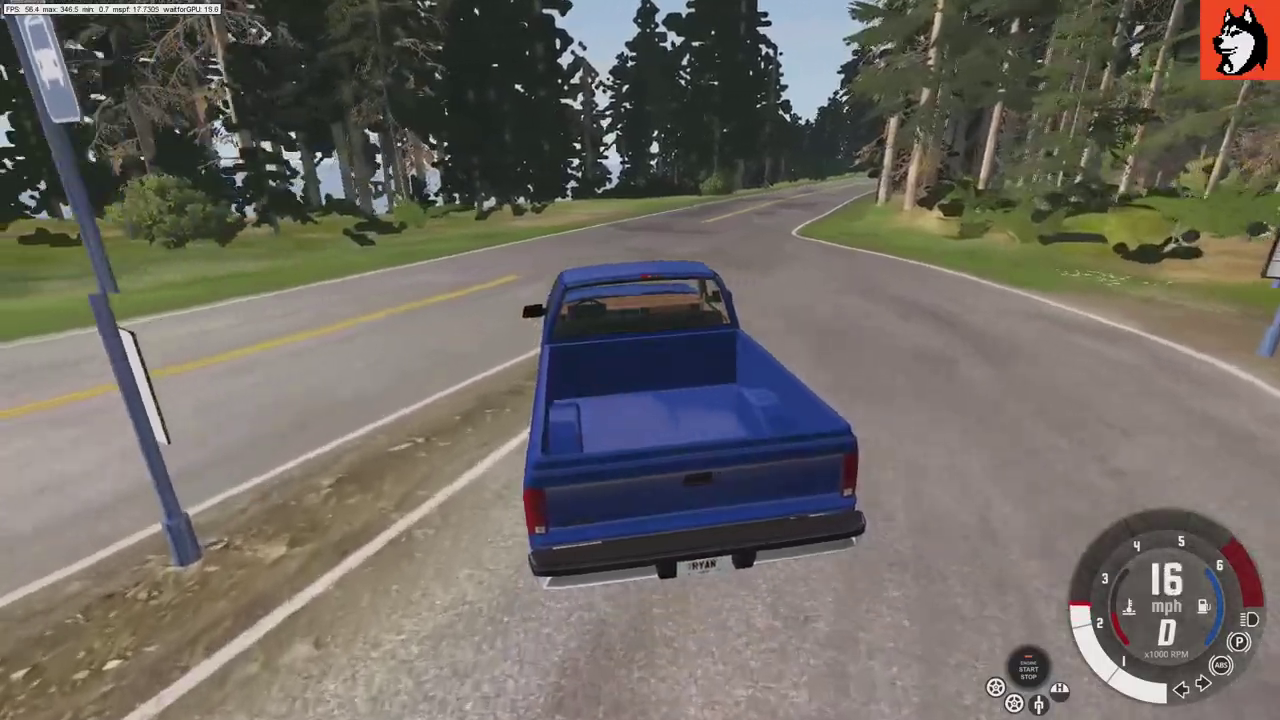
{"action": "key", "text": "Right"}
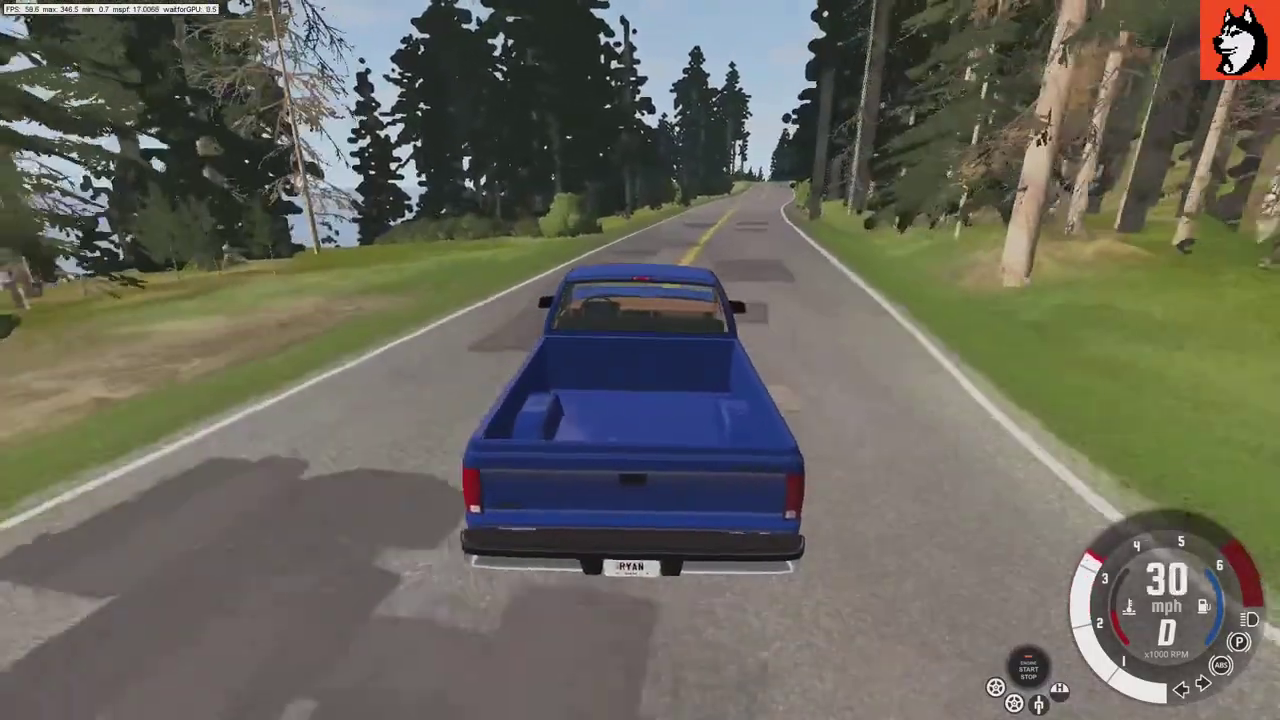
{"action": "key", "text": "c"}
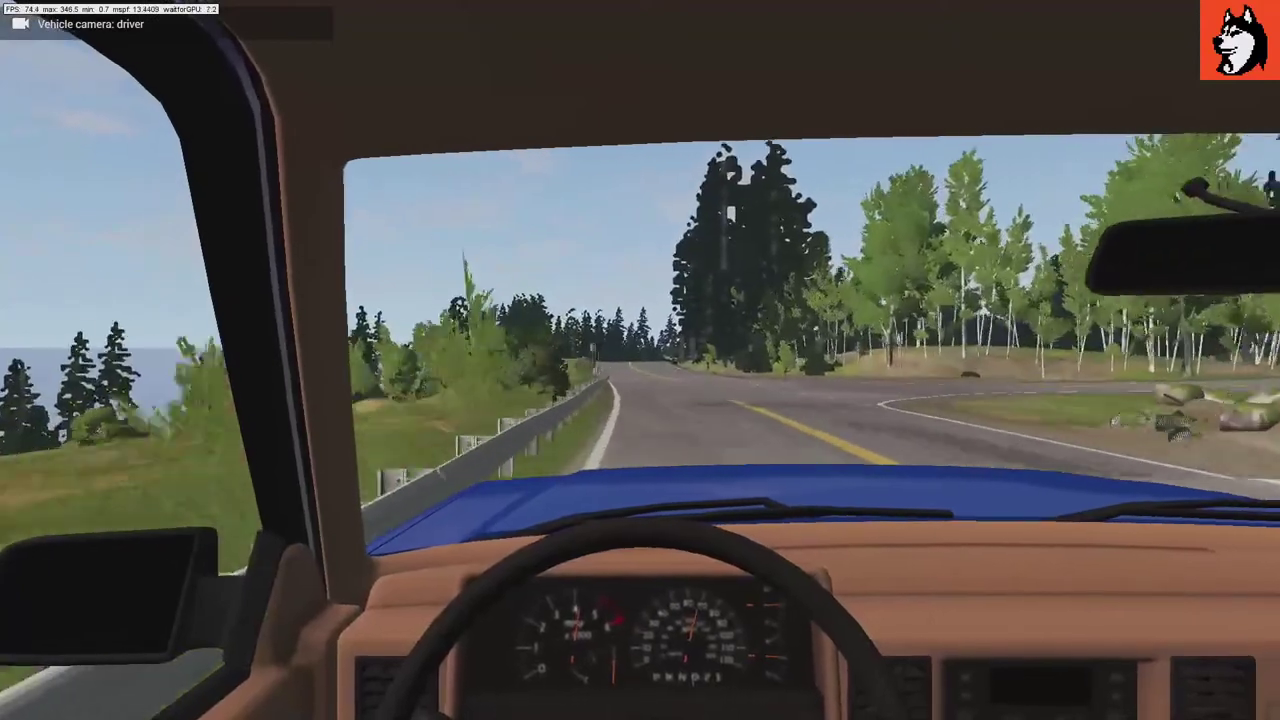
Step: Pause the simulation and apply the Normal quality preset in the graphics options
{"action": "key", "text": "j"}
{"action": "key", "text": "Escape"}
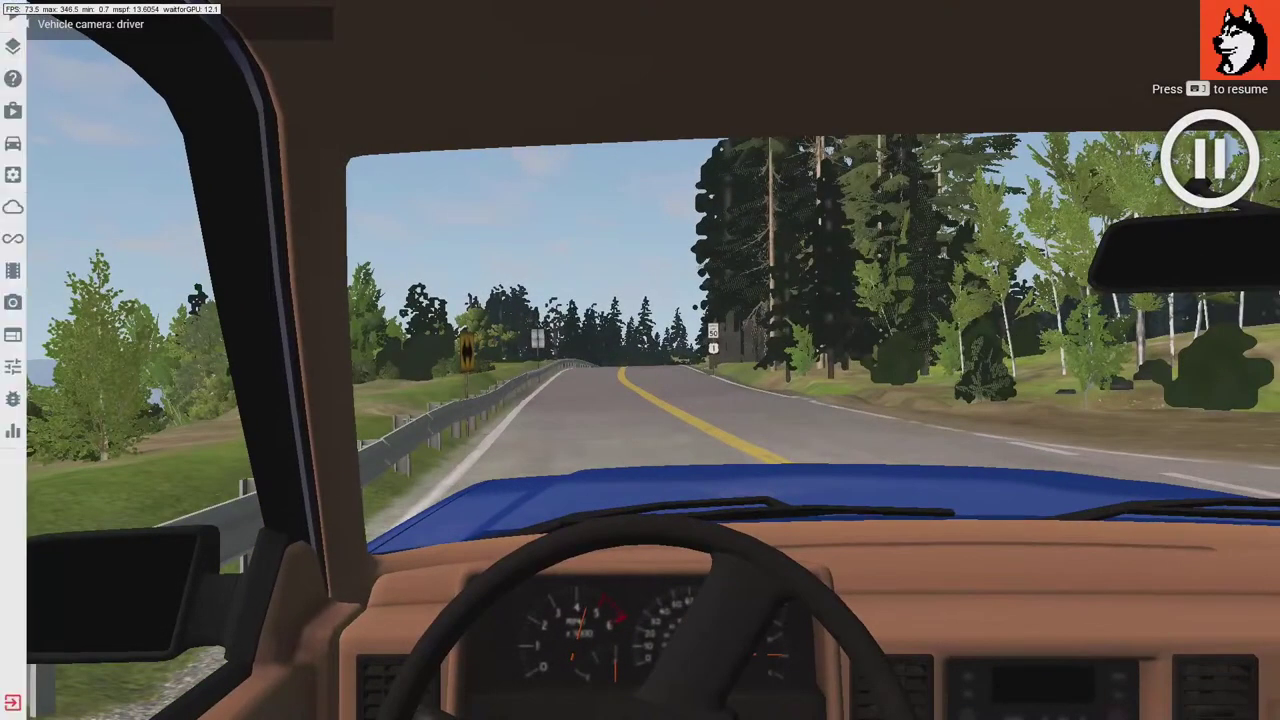
{"action": "left_click", "coordinate": [19, 370]}
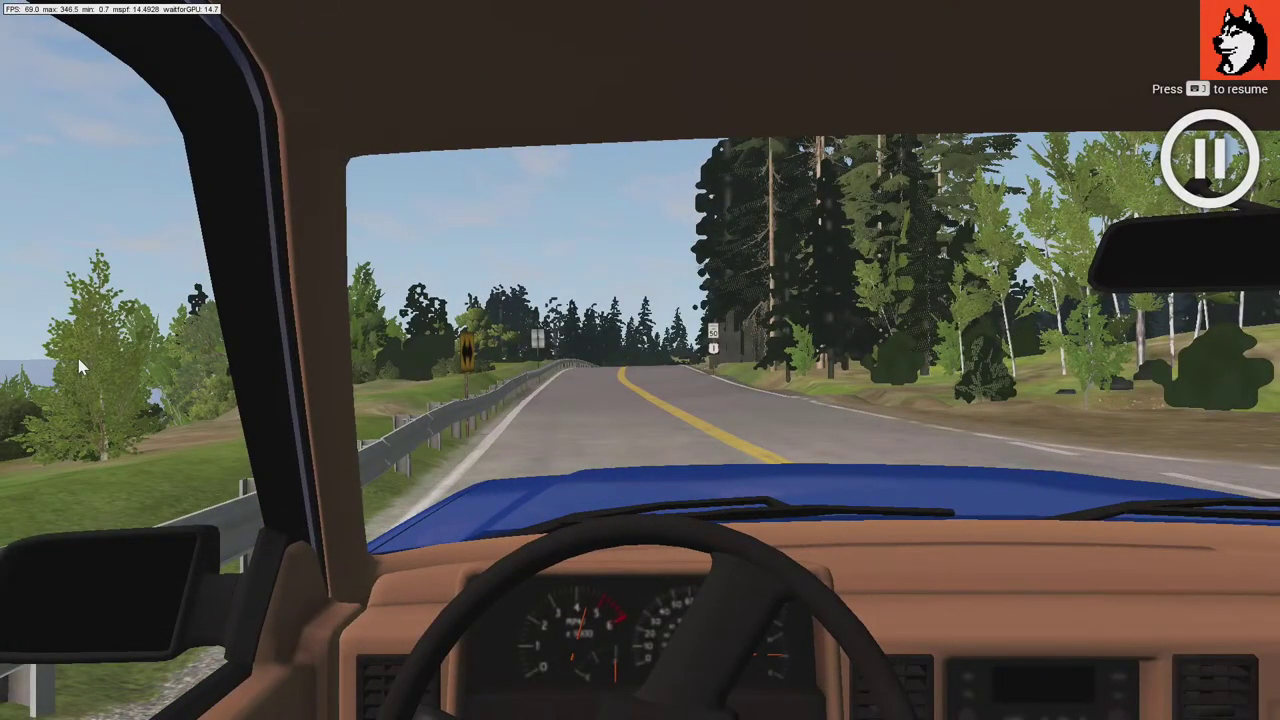
{"action": "key", "text": "Escape"}
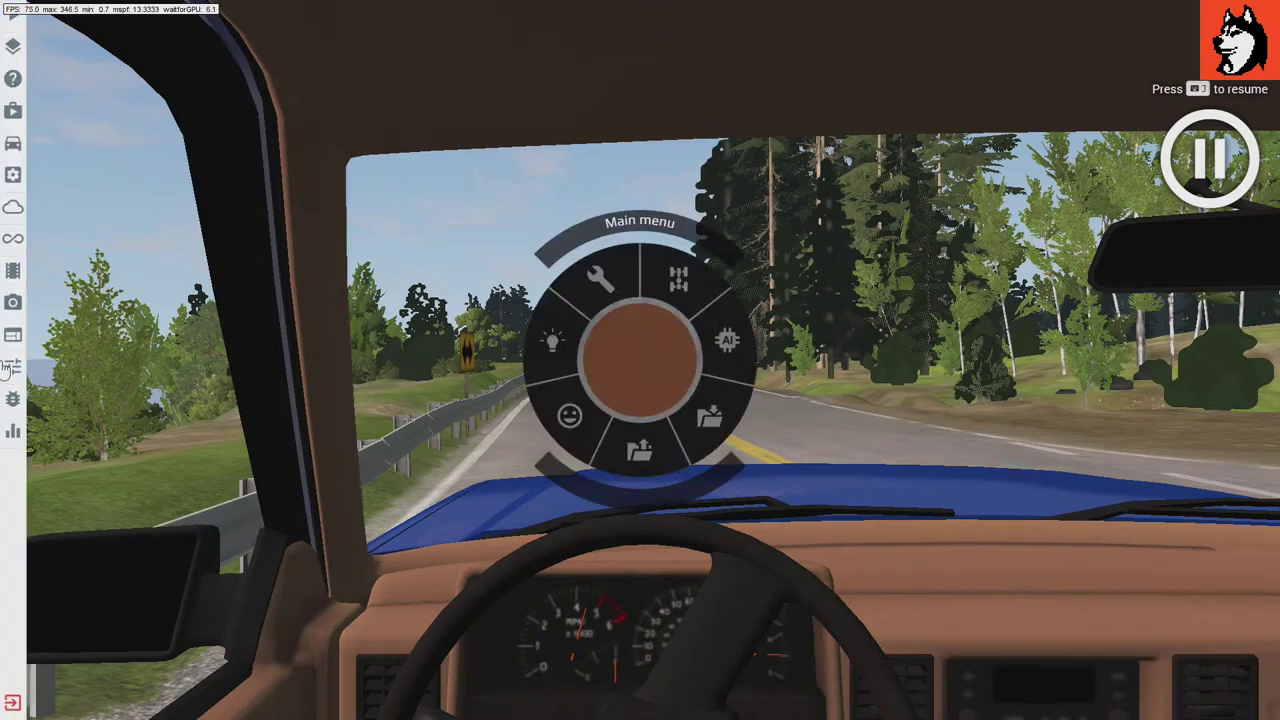
{"action": "left_click", "coordinate": [10, 369]}
{"action": "scroll", "coordinate": [310, 525], "scroll_direction": "down", "scroll_amount": 5}
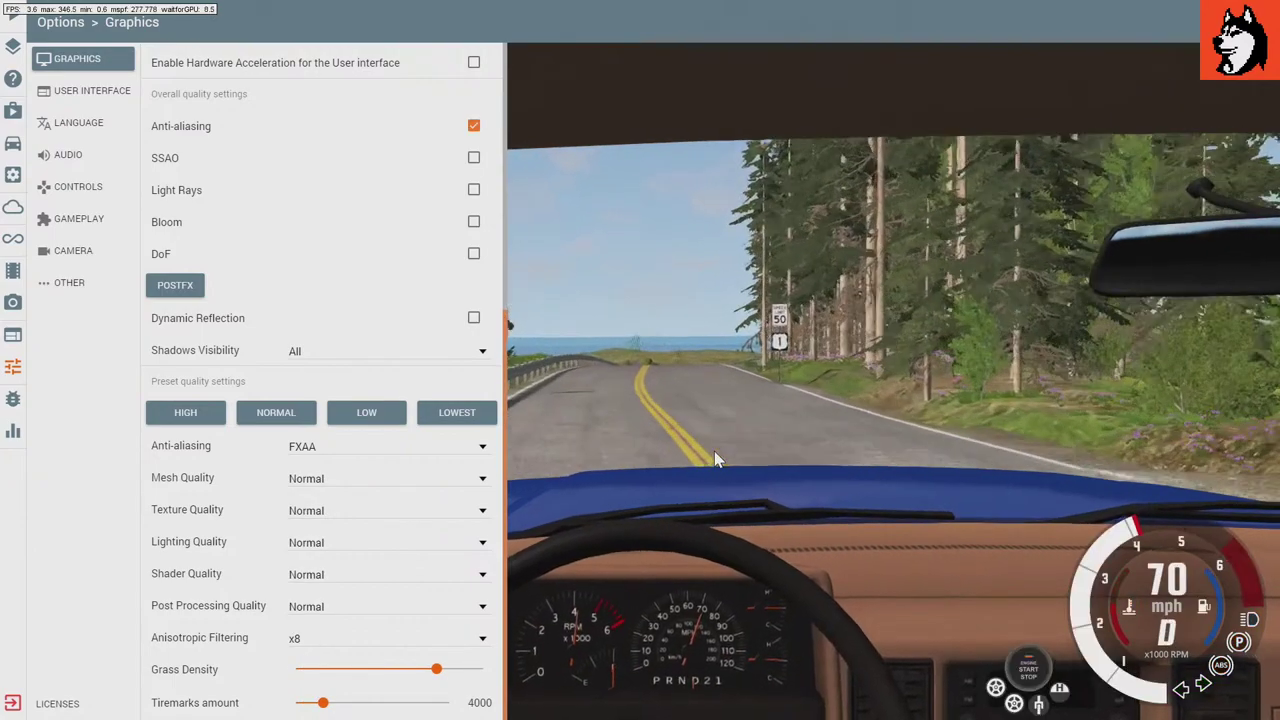
Step: Close the graphics options and drive the pickup along the coastal road and across the steel bridge in driver view
{"action": "key", "text": "Escape"}
{"action": "key", "text": "Right"}
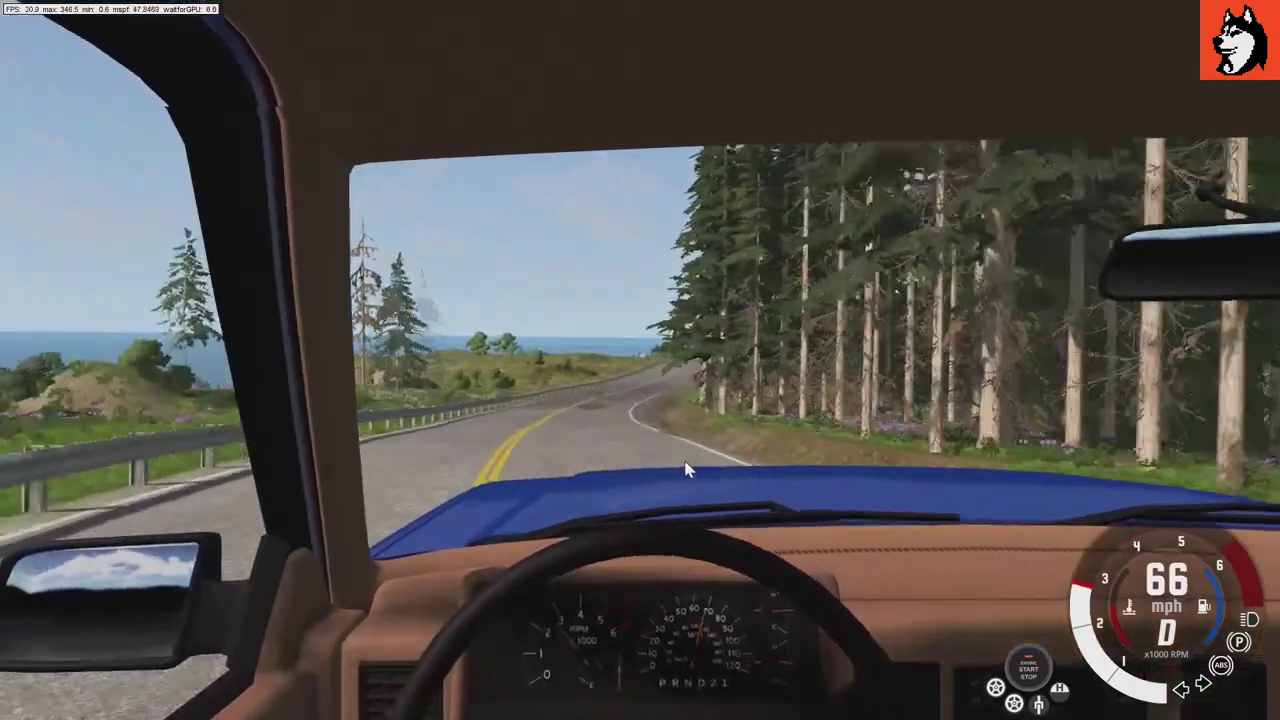
{"action": "key", "text": "Right"}
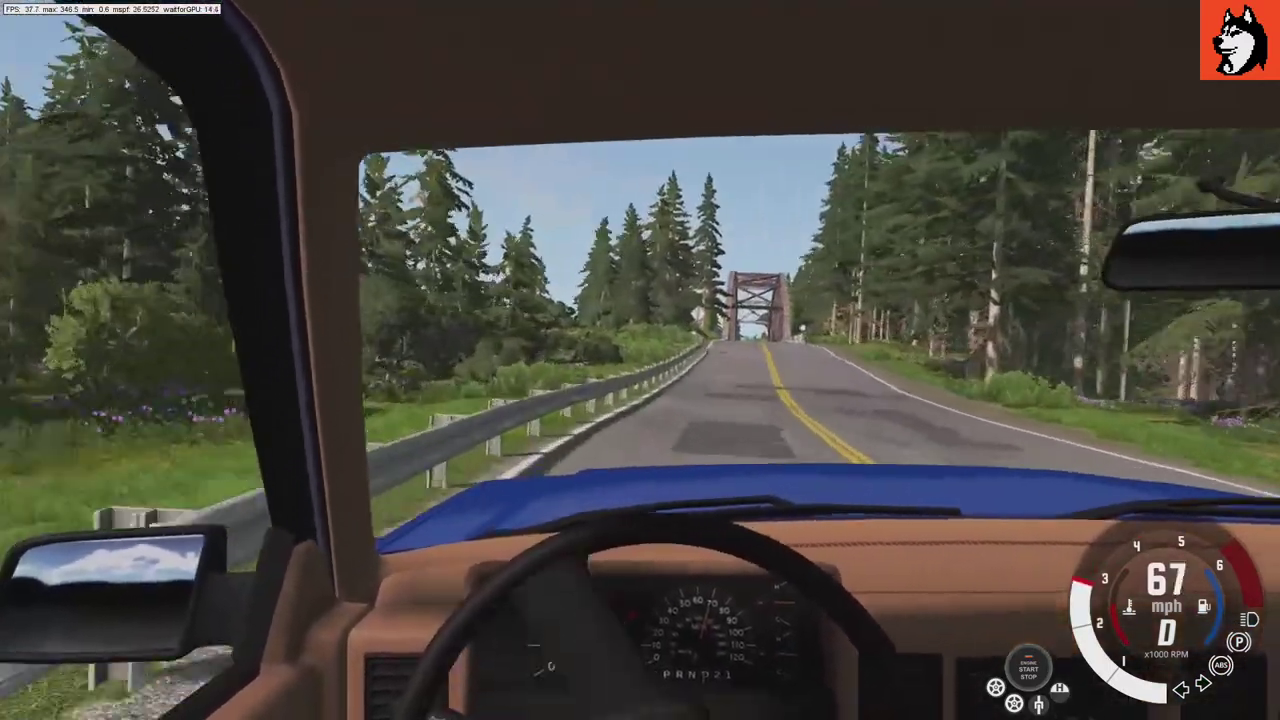
{"action": "key", "text": "Left"}
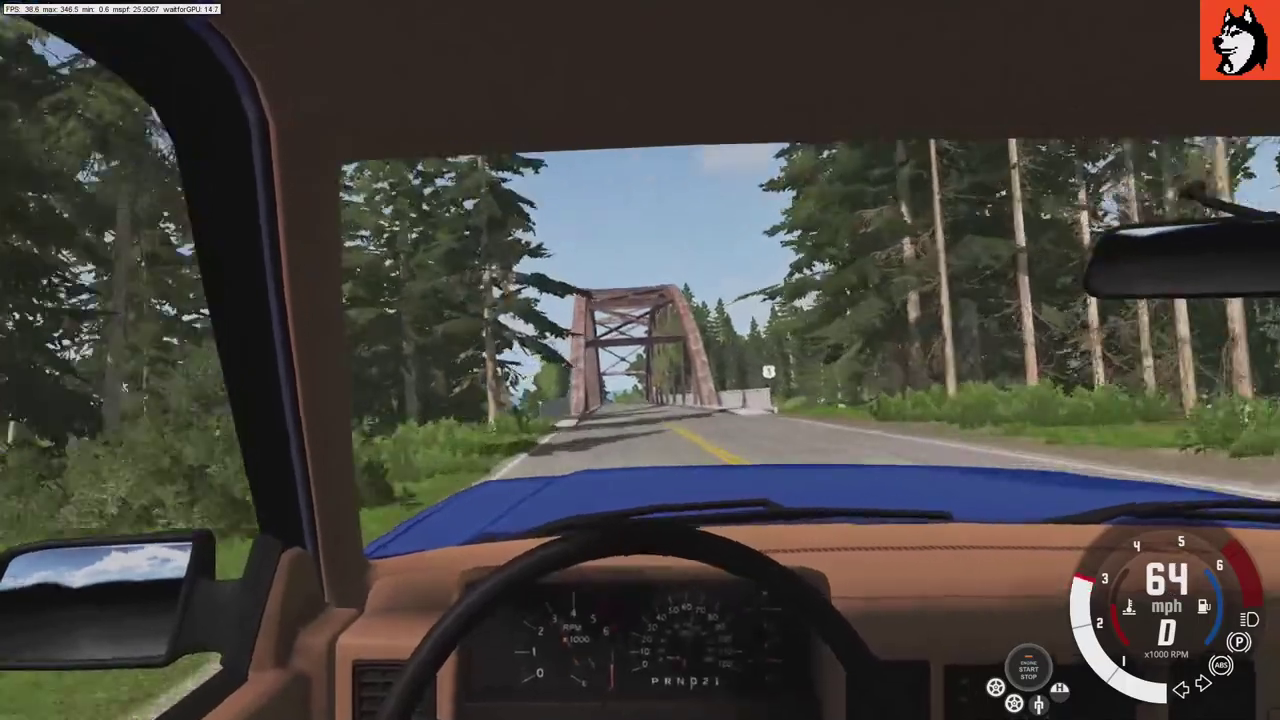
{"action": "key", "text": "Up"}
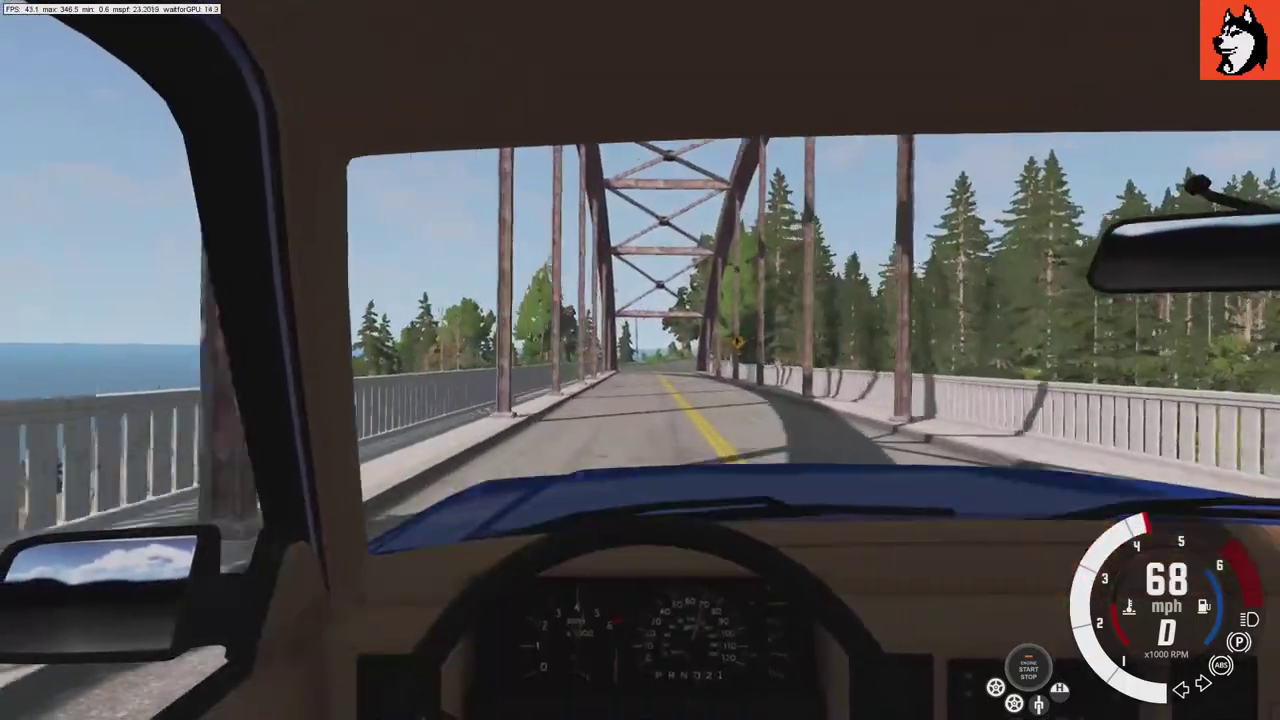
{"action": "key", "text": "Up"}
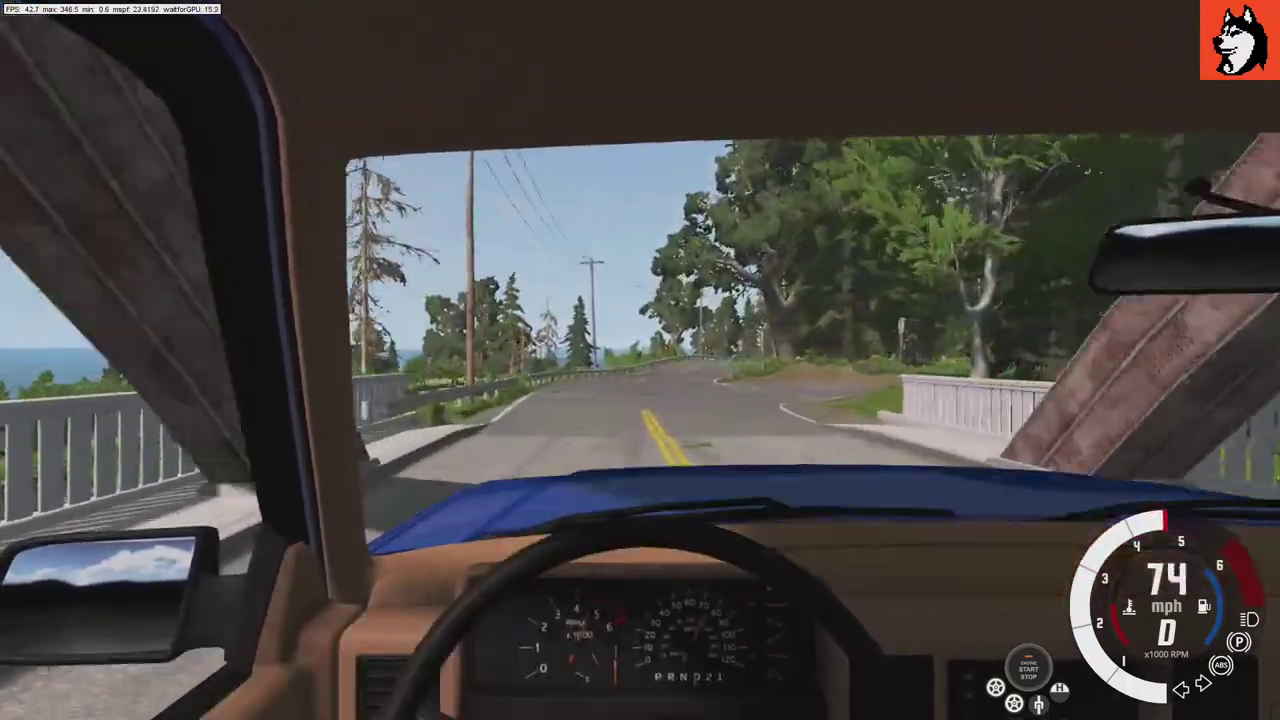
Step: Keep accelerating past the bridge along the coast while changing to the external, orbit and driver cameras
{"action": "key", "text": "c"}
{"action": "key", "text": "c"}
{"action": "key", "text": "Up"}
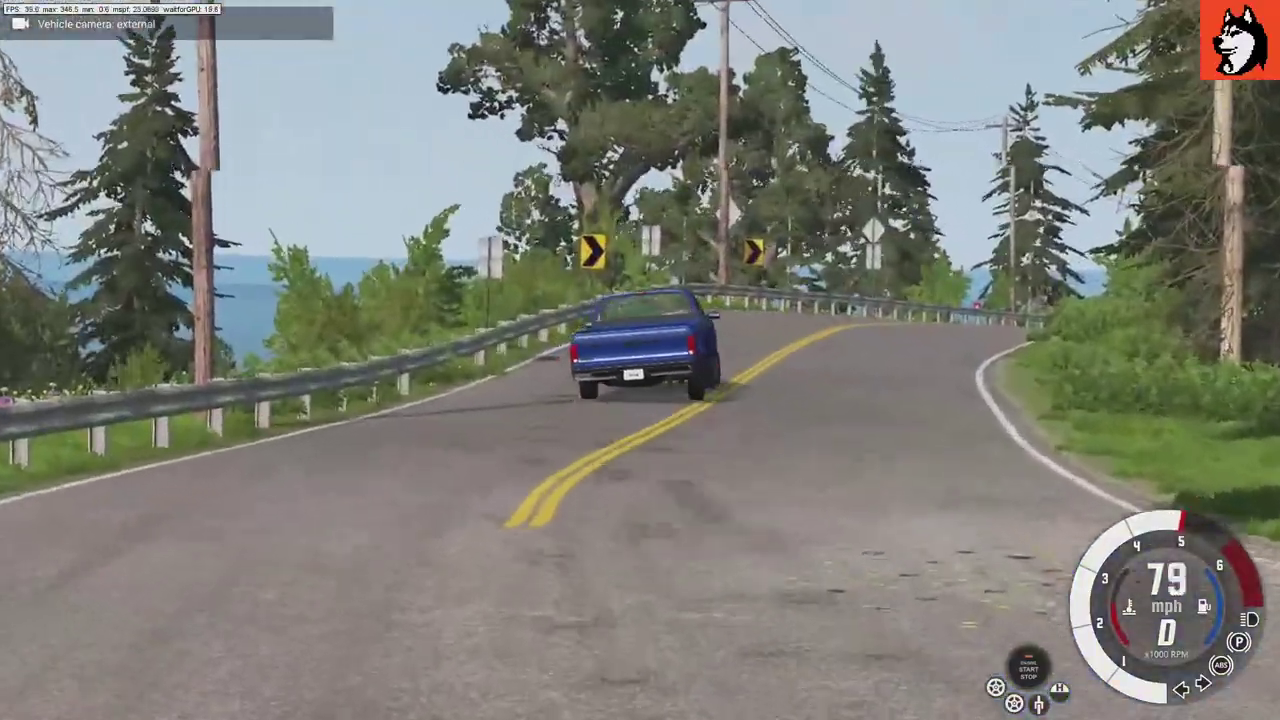
{"action": "key", "text": "Up"}
{"action": "key", "text": "Right"}
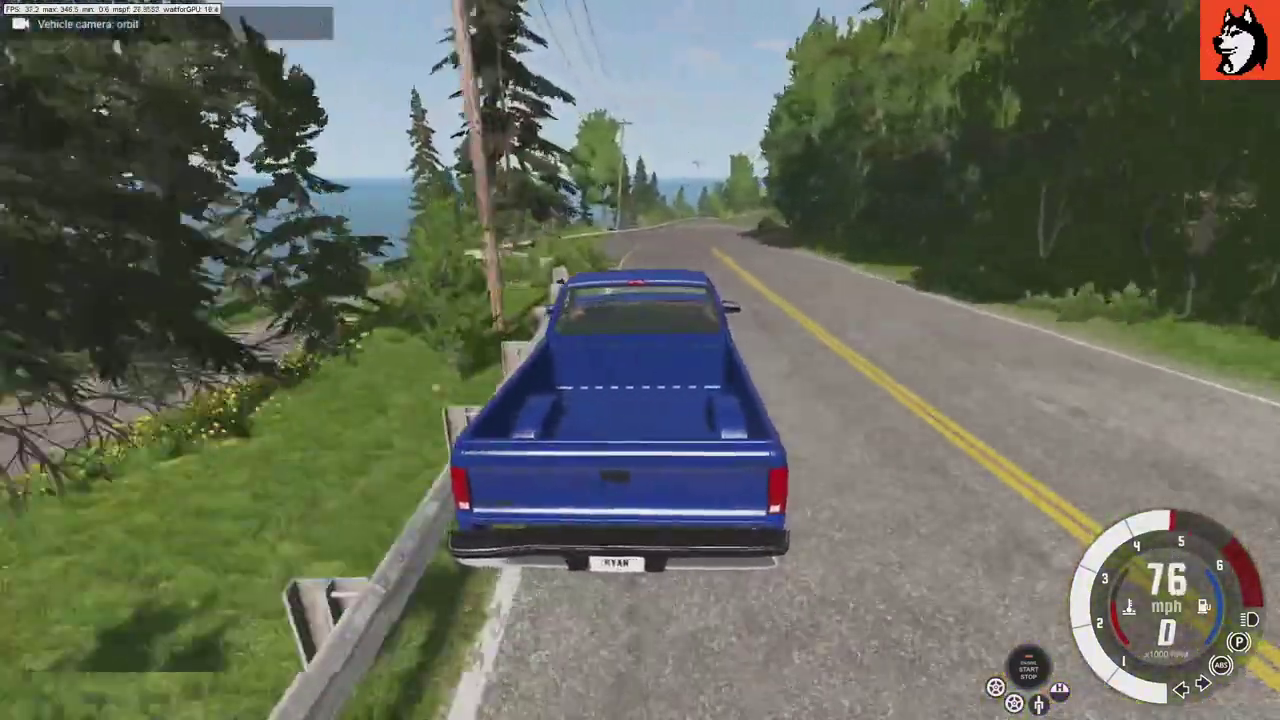
{"action": "key", "text": "Up"}
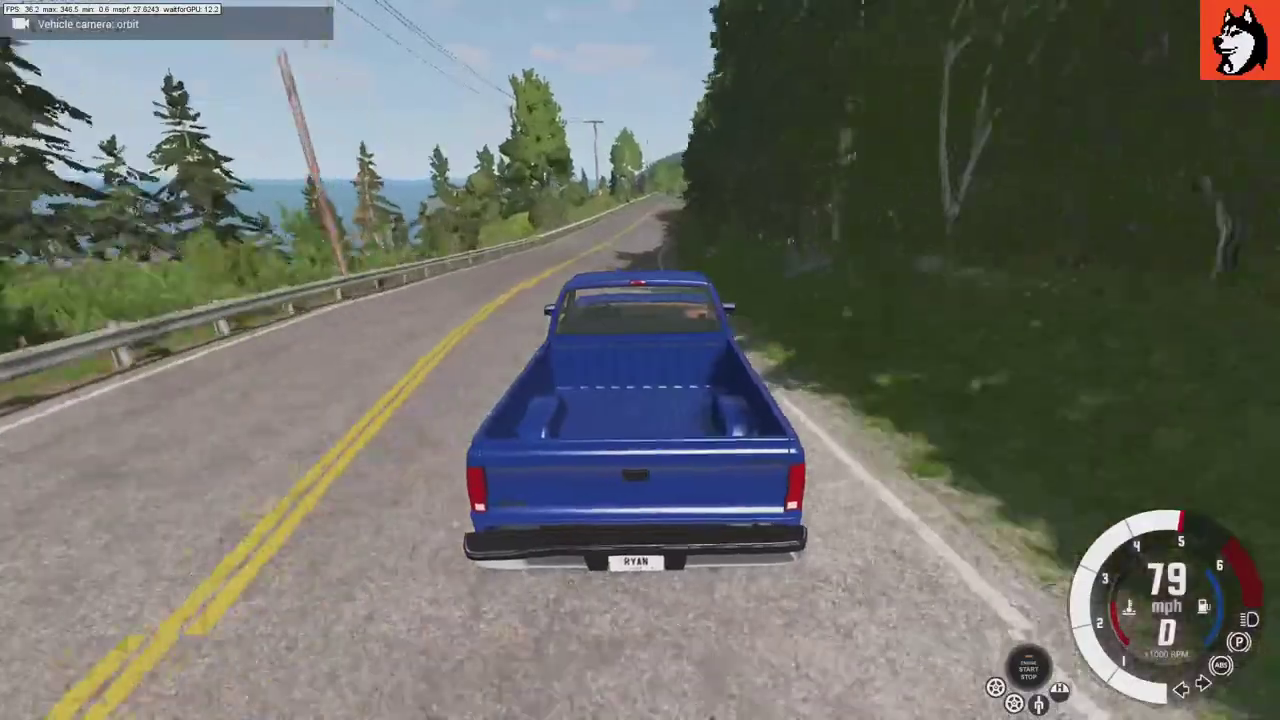
{"action": "key", "text": "Left"}
{"action": "key", "text": "Up"}
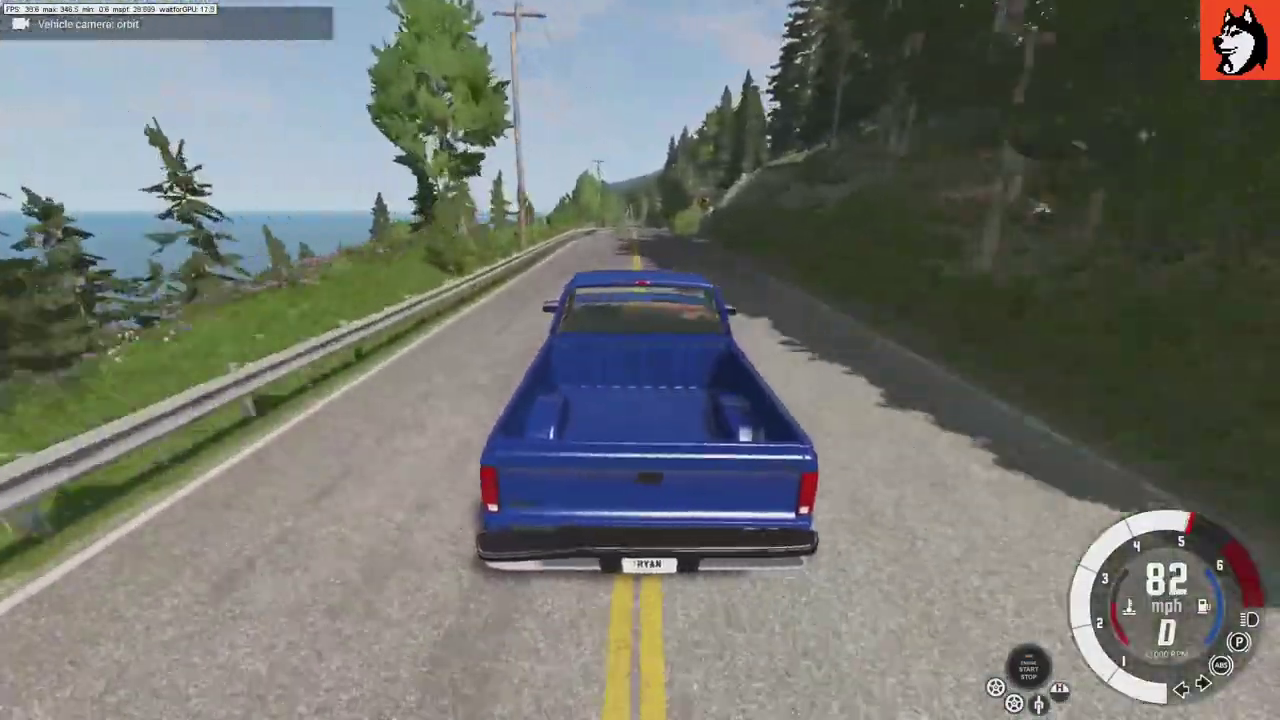
{"action": "key", "text": "Up"}
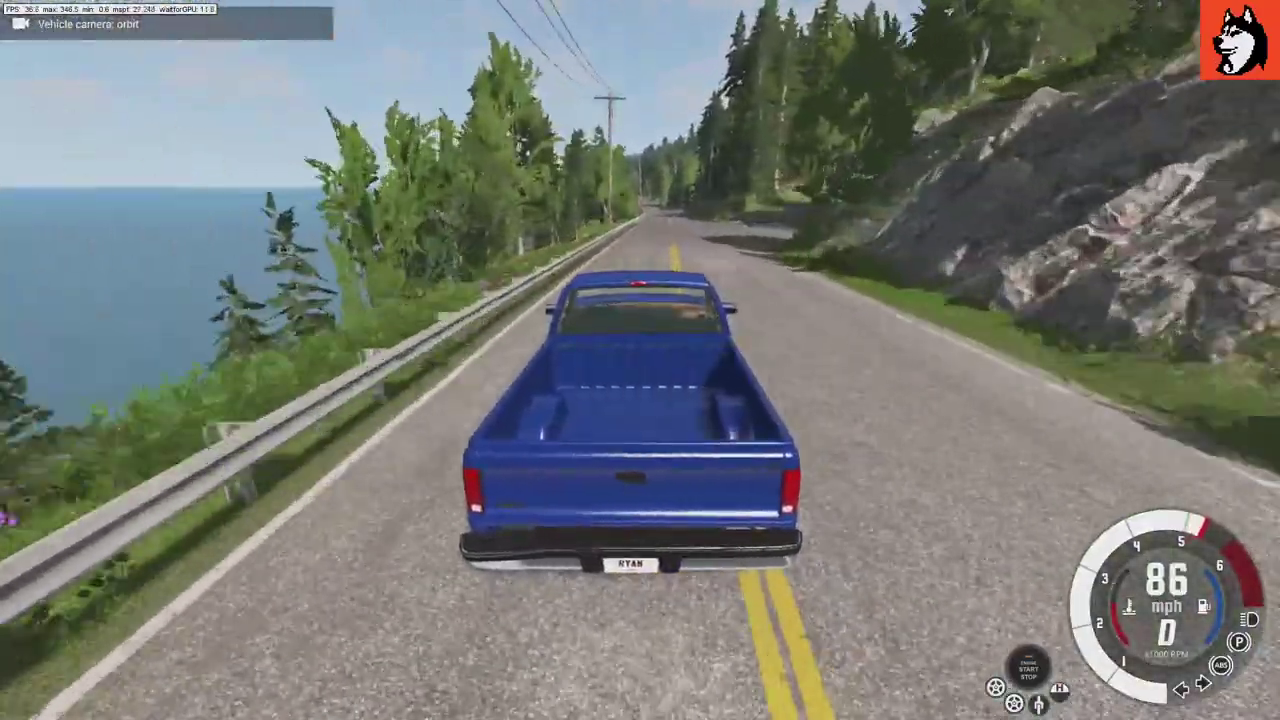
{"action": "key", "text": "Up"}
{"action": "key", "text": "c"}
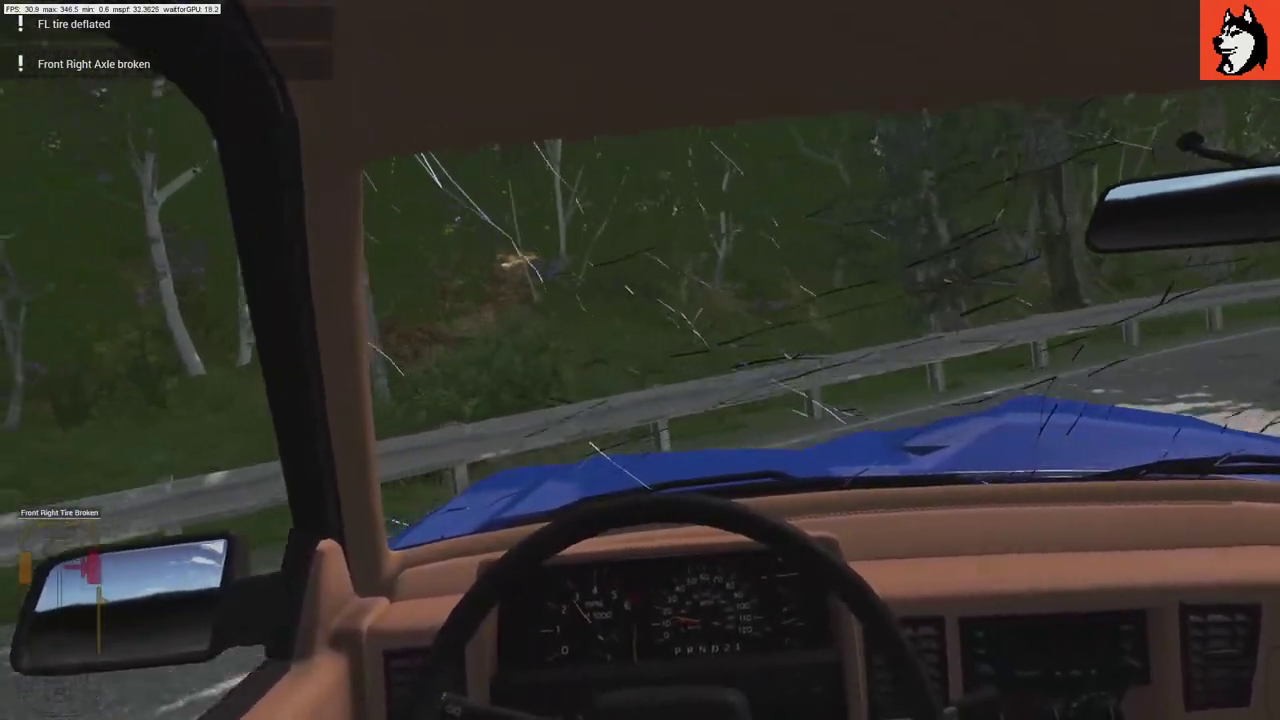
Step: Reset the crashed pickup to its starting point and drive off, viewing it from the orbit, driver, hood and external cameras
{"action": "key", "text": "r"}
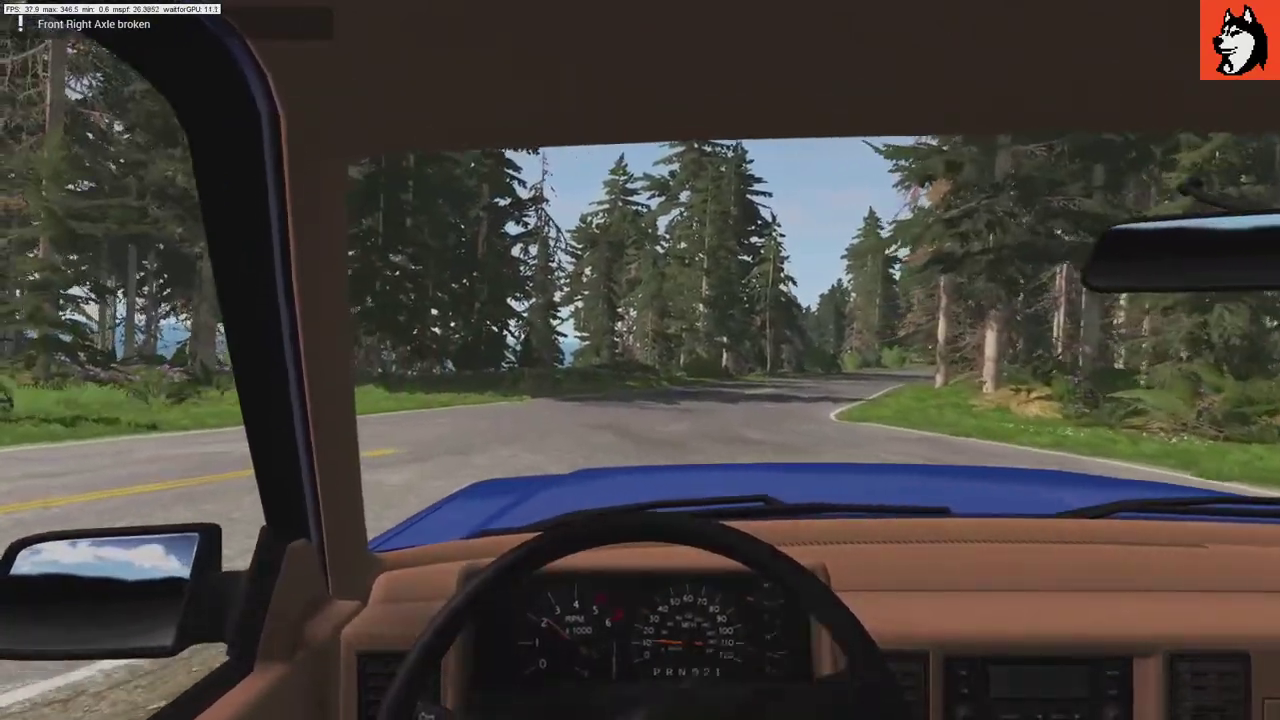
{"action": "key", "text": "c"}
{"action": "key", "text": "c"}
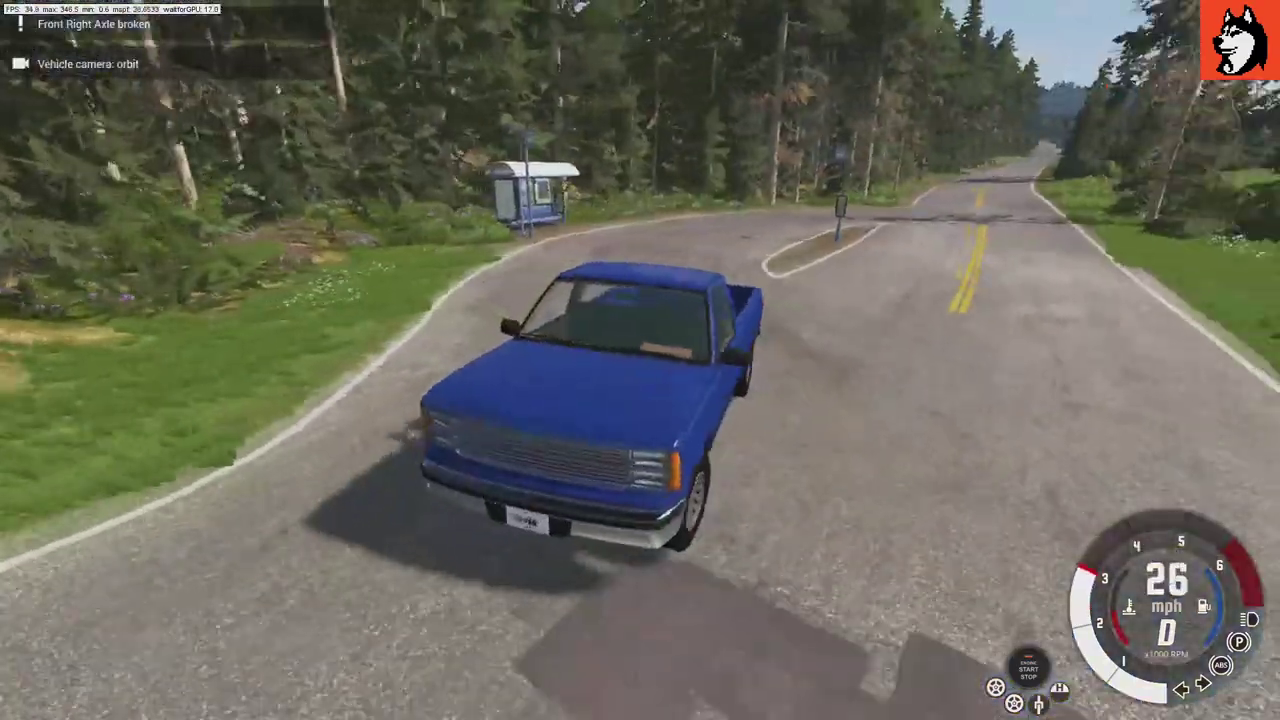
{"action": "key", "text": "c"}
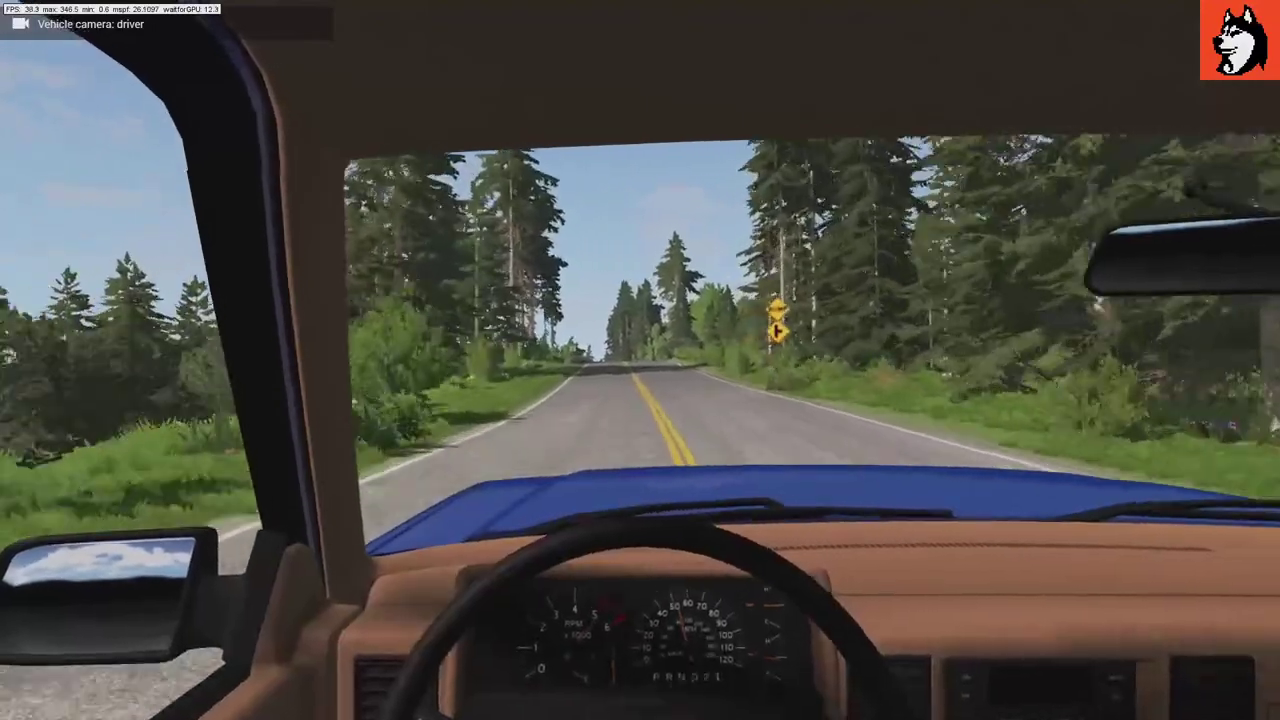
{"action": "key", "text": "c"}
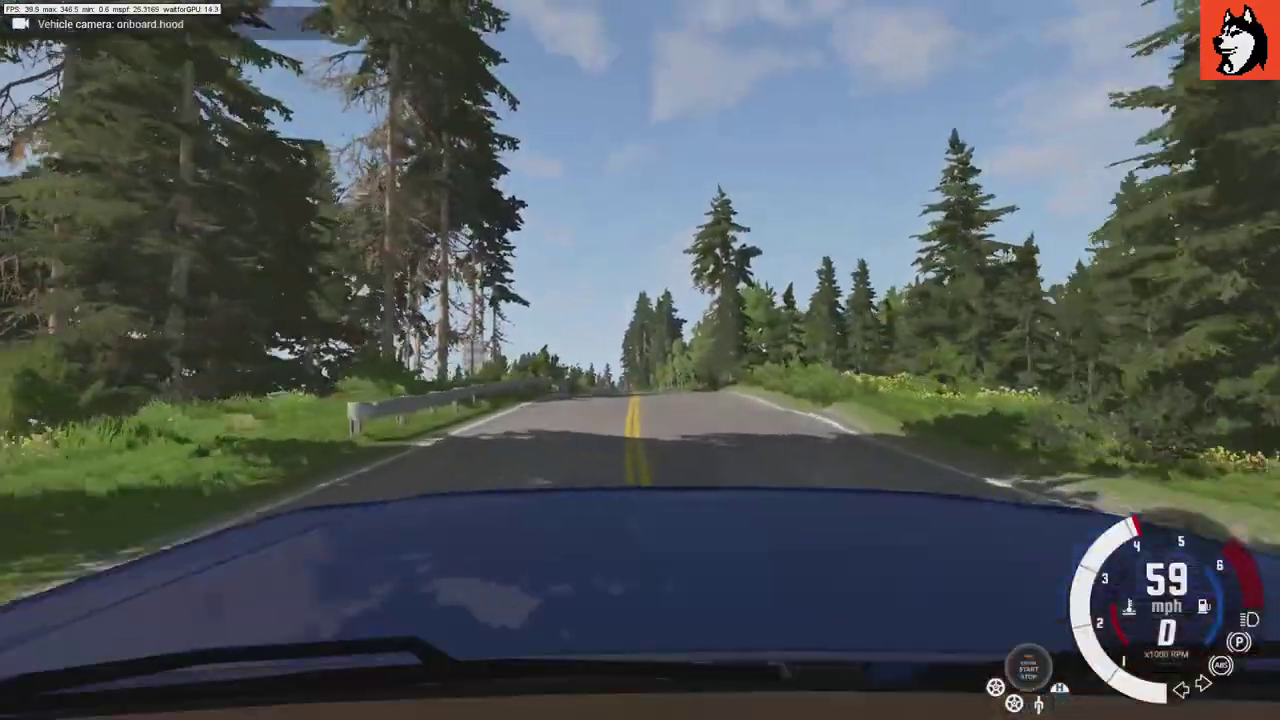
{"action": "key", "text": "c"}
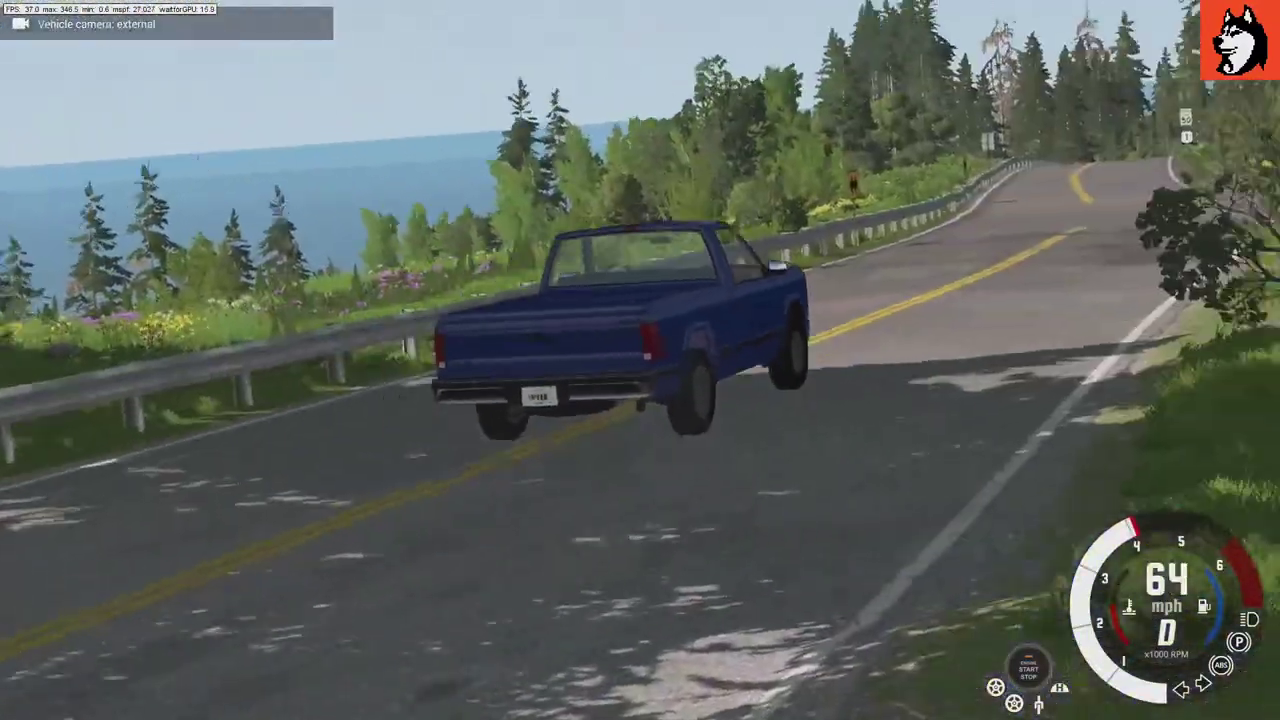
Step: Continue driving onto the steel bridge while cycling the vehicle cameras from the external view to the driver view
{"action": "key", "text": "c"}
{"action": "key", "text": "c"}
{"action": "key", "text": "c"}
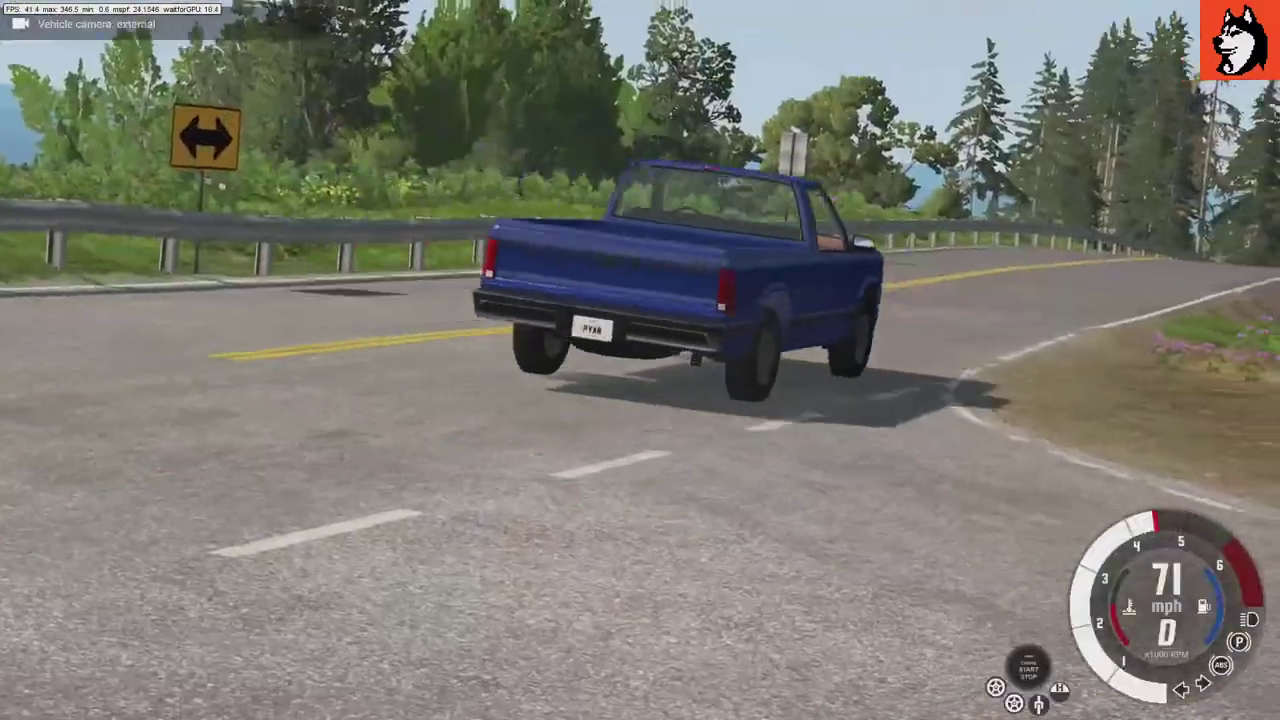
{"action": "key", "text": "c"}
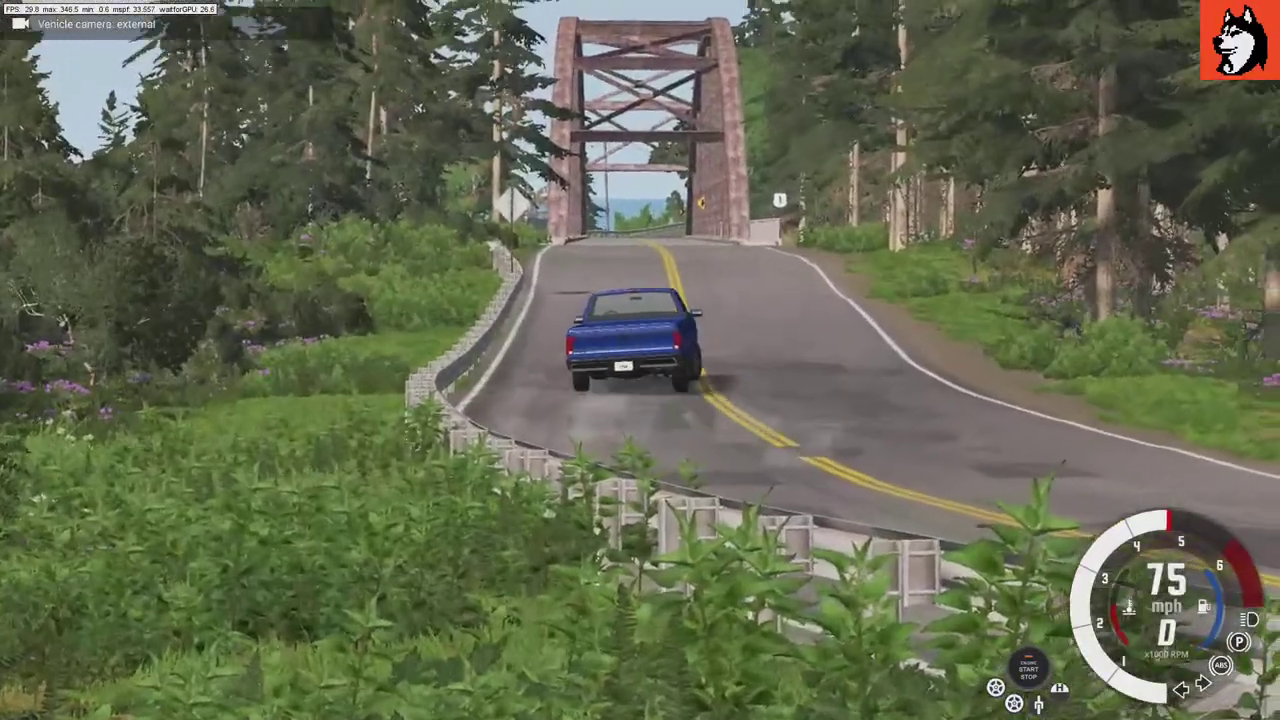
{"action": "key", "text": "c"}
{"action": "key", "text": "c"}
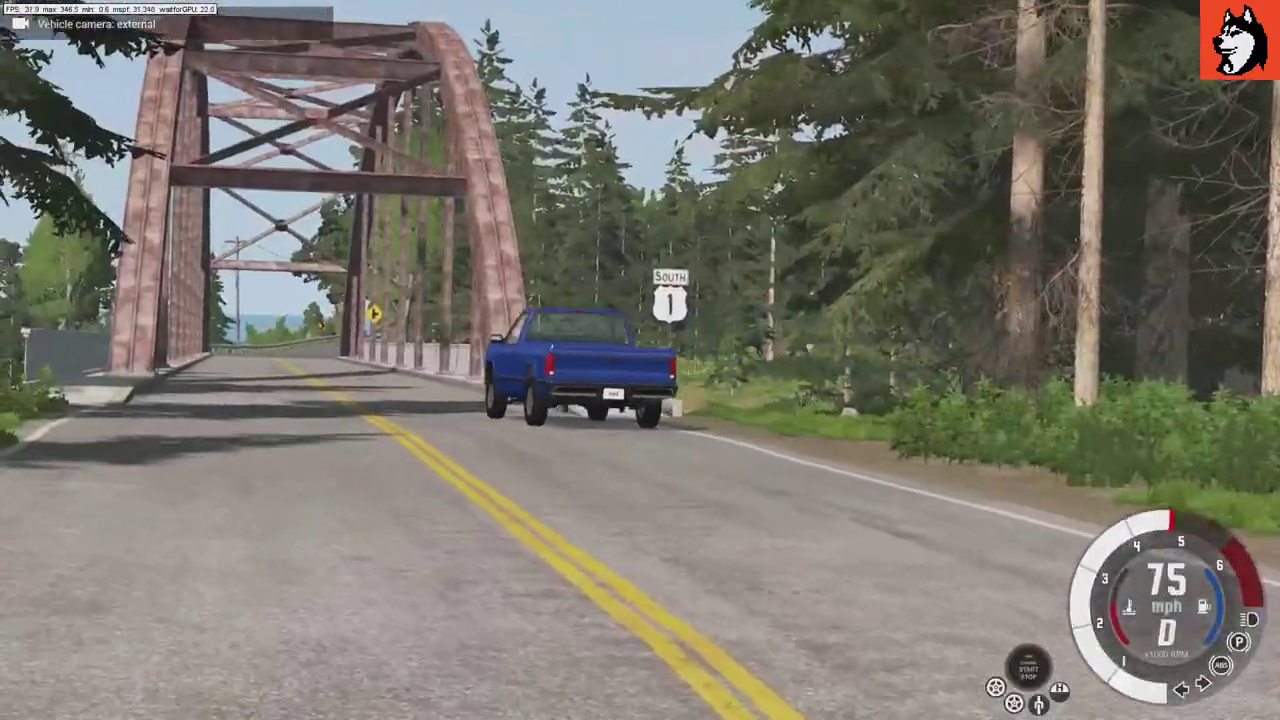
{"action": "key", "text": "c"}
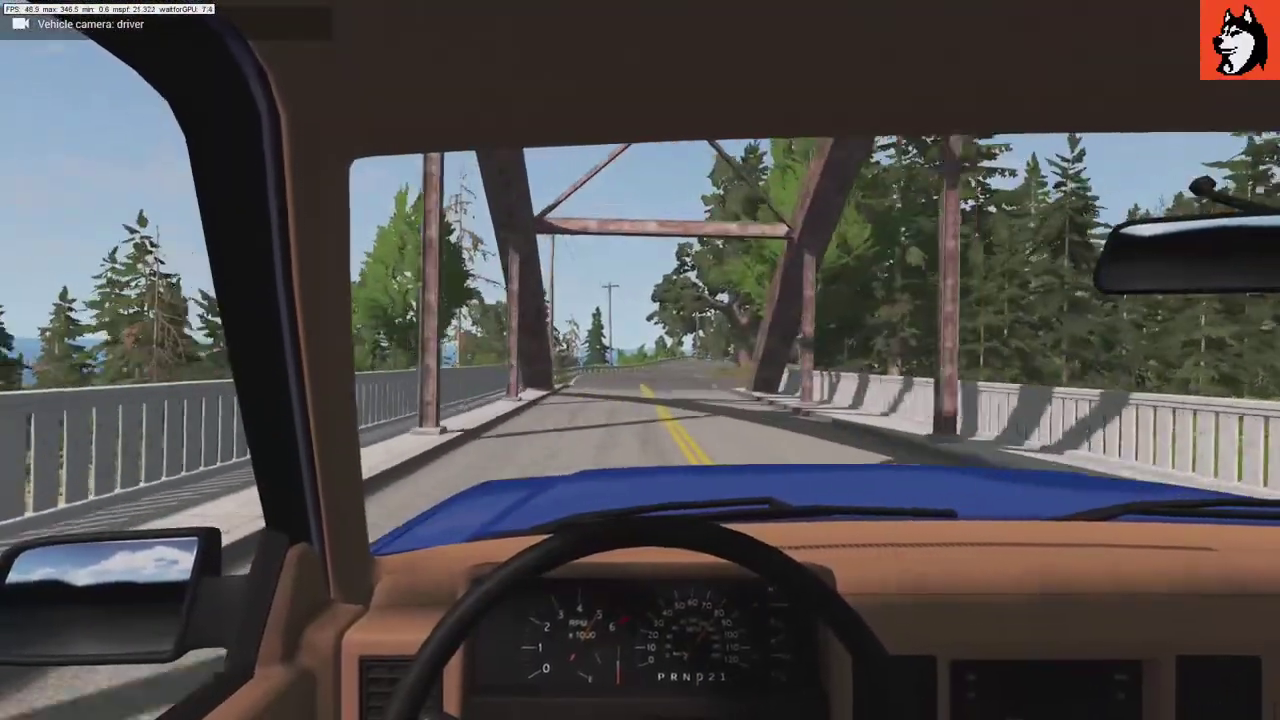
Step: Switch to the external camera, bring the damaged pickup to a stop beside the road, and look around its truck bed
{"action": "key", "text": "c"}
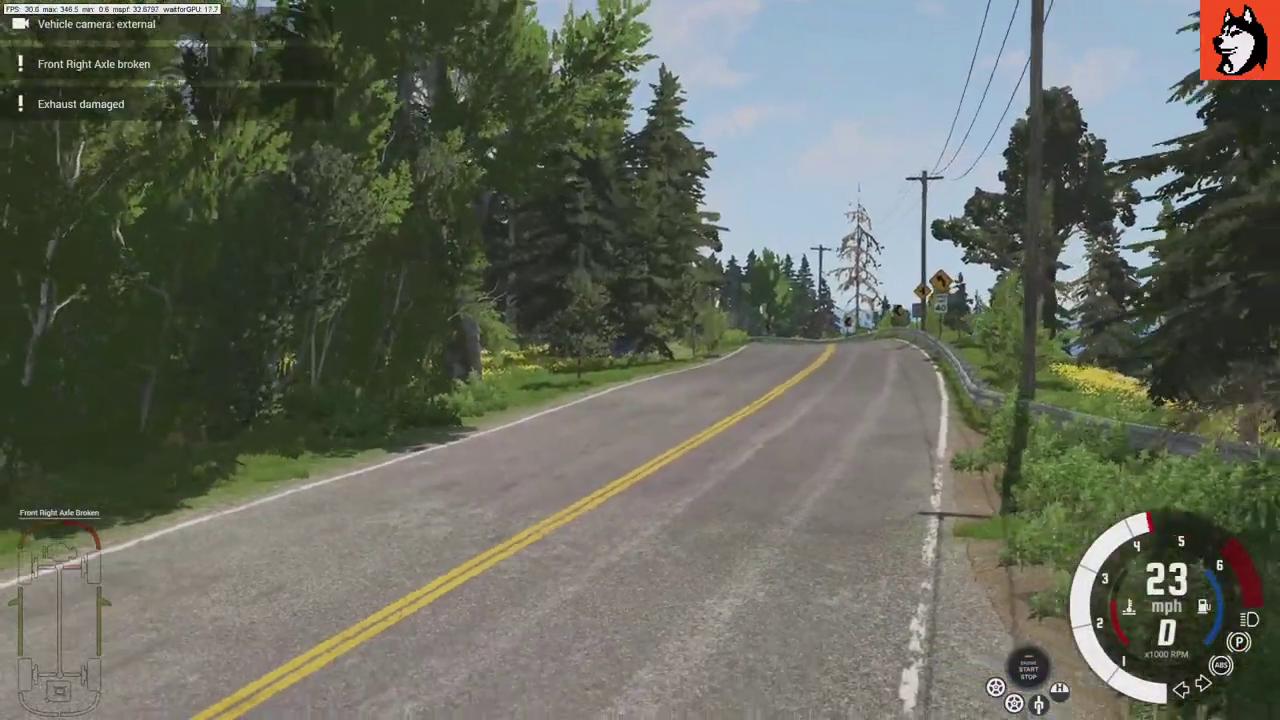
{"action": "key", "text": "Down"}
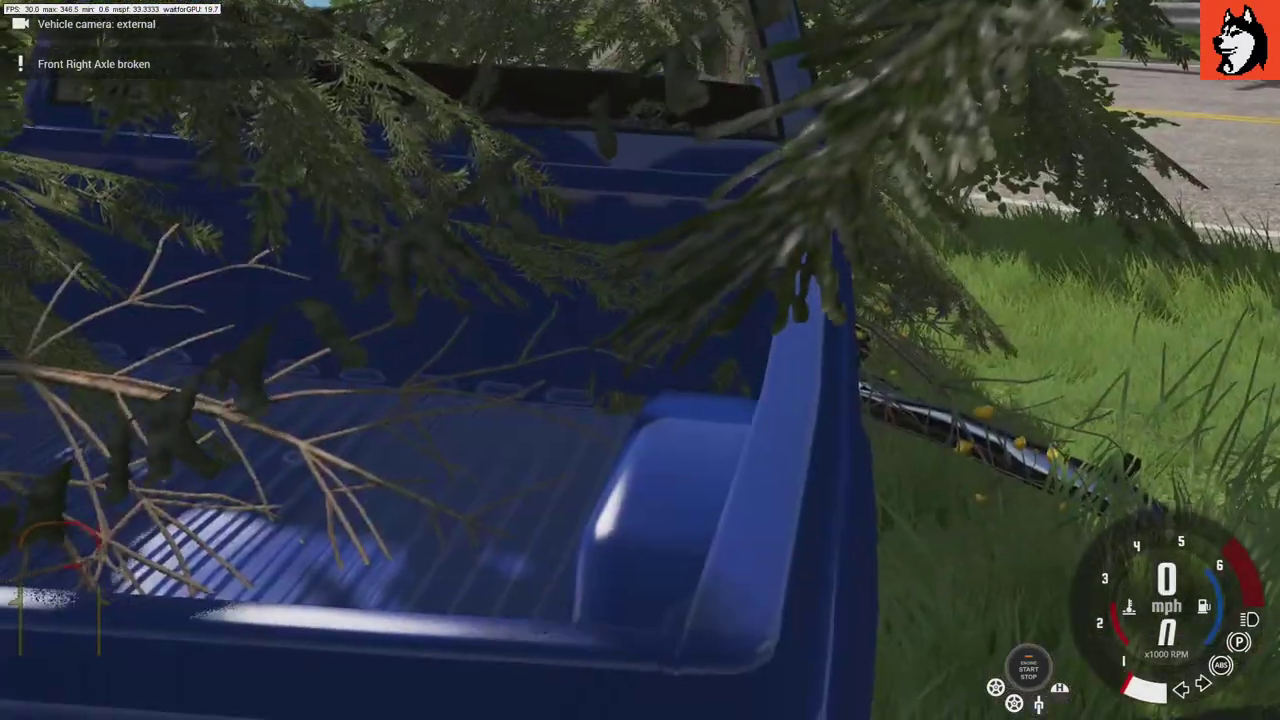
{"action": "left_click_drag", "start_coordinate": [445, 522], "coordinate": [685, 462]}
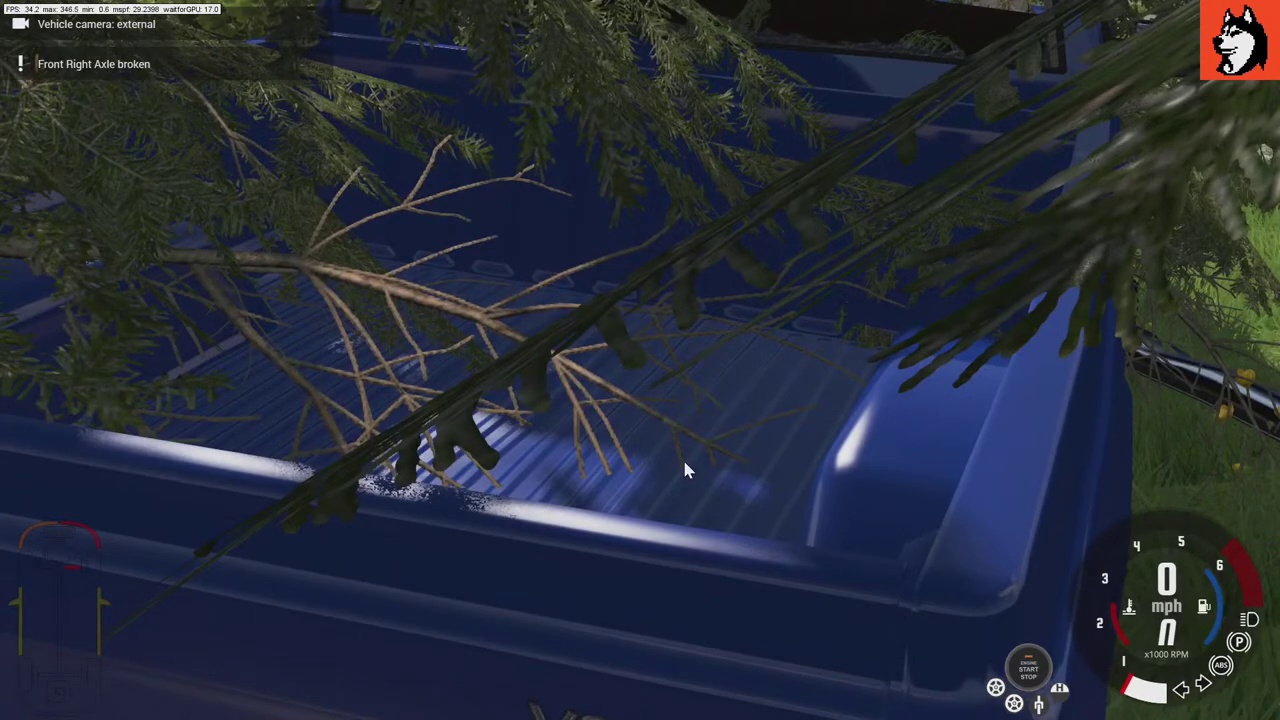
Step: Leave BeamNG.drive for the Steam library and select Grand Theft Auto V in the game list
{"action": "key", "text": "alt+Tab"}
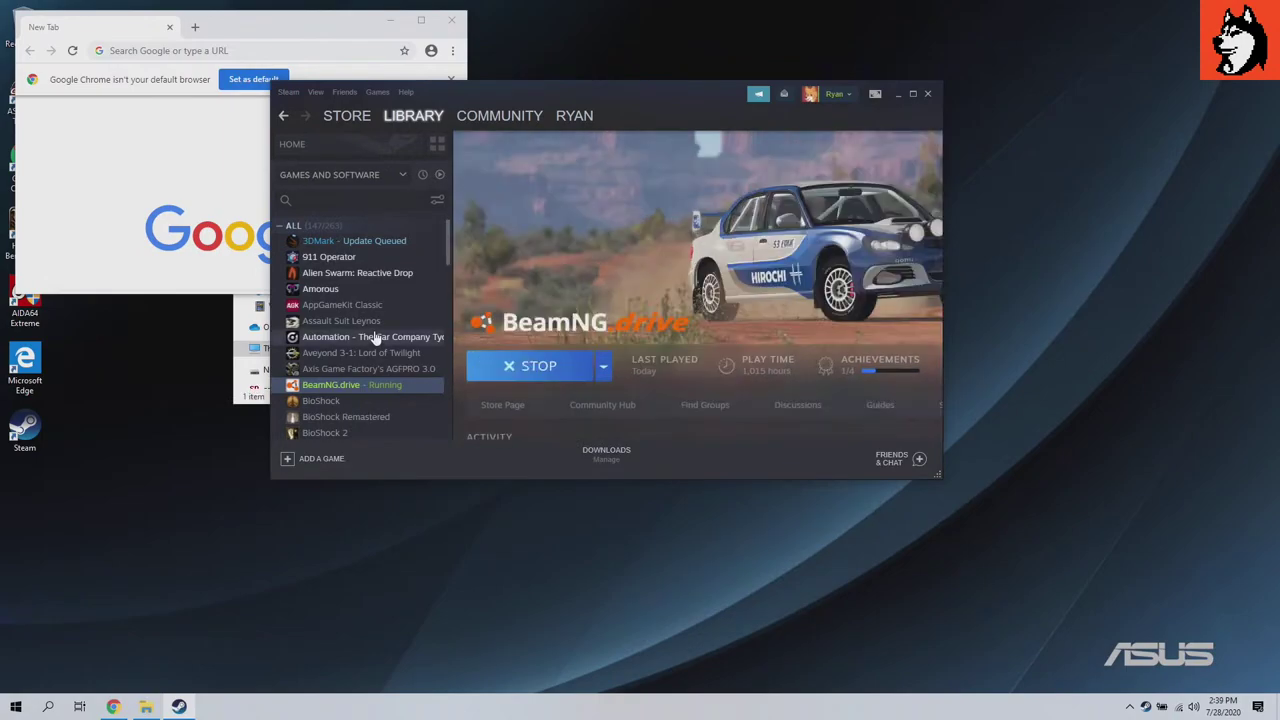
{"action": "scroll", "coordinate": [375, 335], "scroll_direction": "down", "scroll_amount": 5}
{"action": "scroll", "coordinate": [374, 335], "scroll_direction": "down", "scroll_amount": 10}
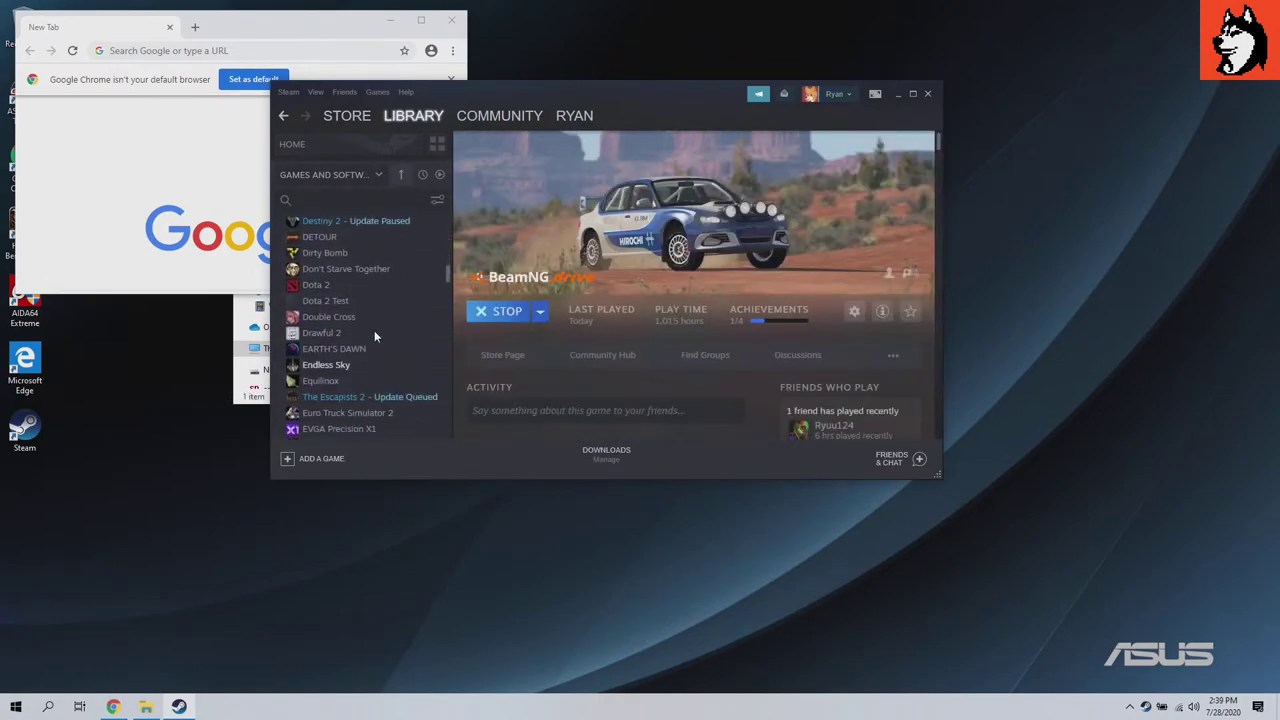
{"action": "scroll", "coordinate": [375, 335], "scroll_direction": "down", "scroll_amount": 5}
{"action": "left_click", "coordinate": [353, 318]}
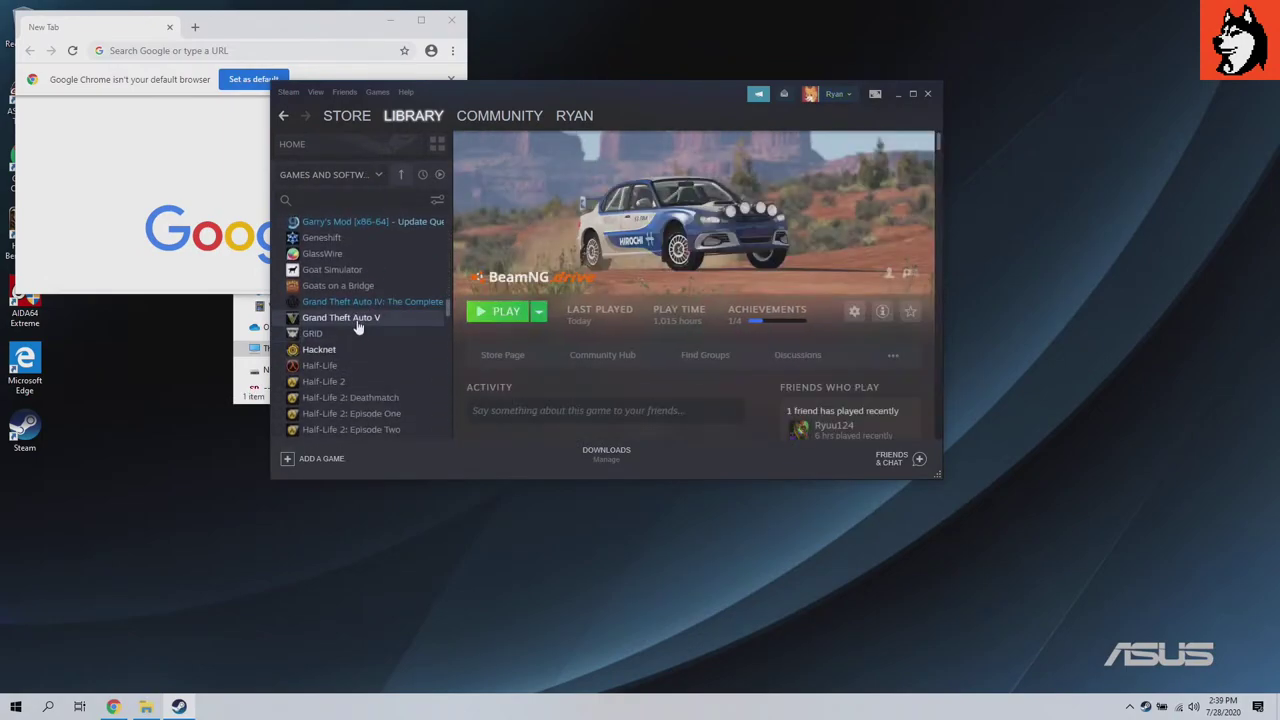
{"action": "scroll", "coordinate": [380, 400], "scroll_direction": "down", "scroll_amount": 2}
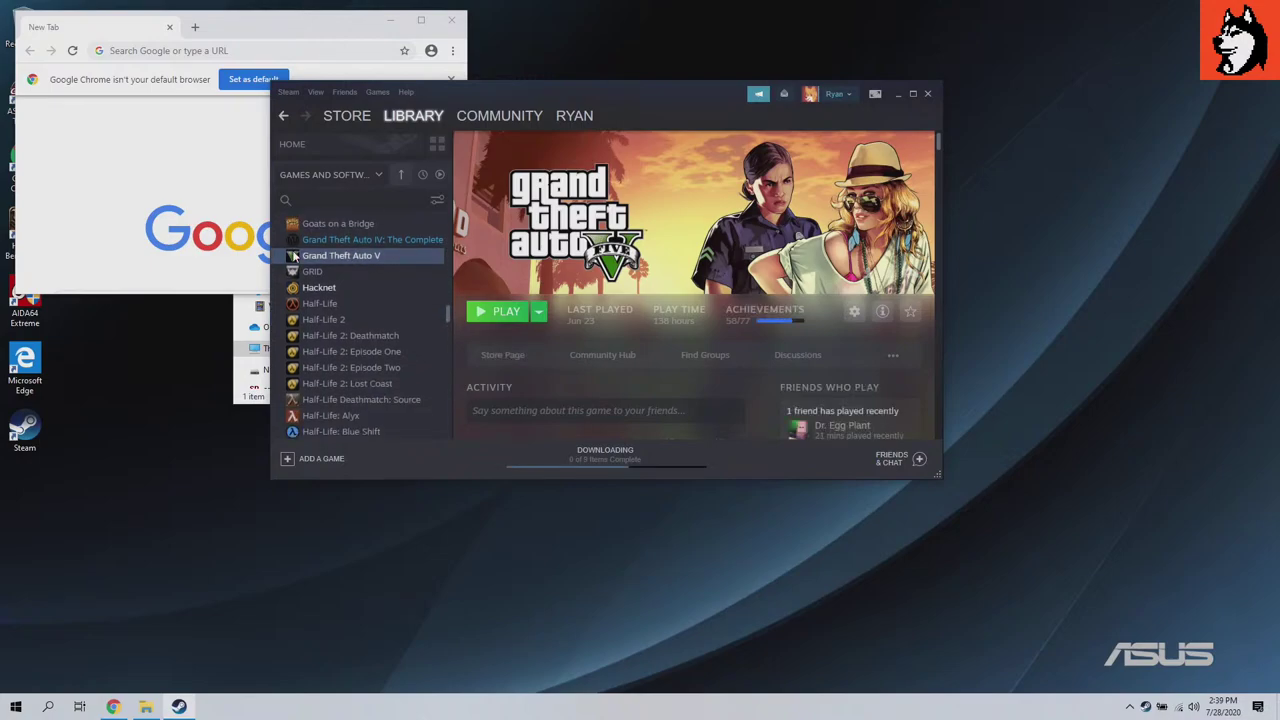
{"action": "scroll", "coordinate": [390, 445], "scroll_direction": "down", "scroll_amount": 10}
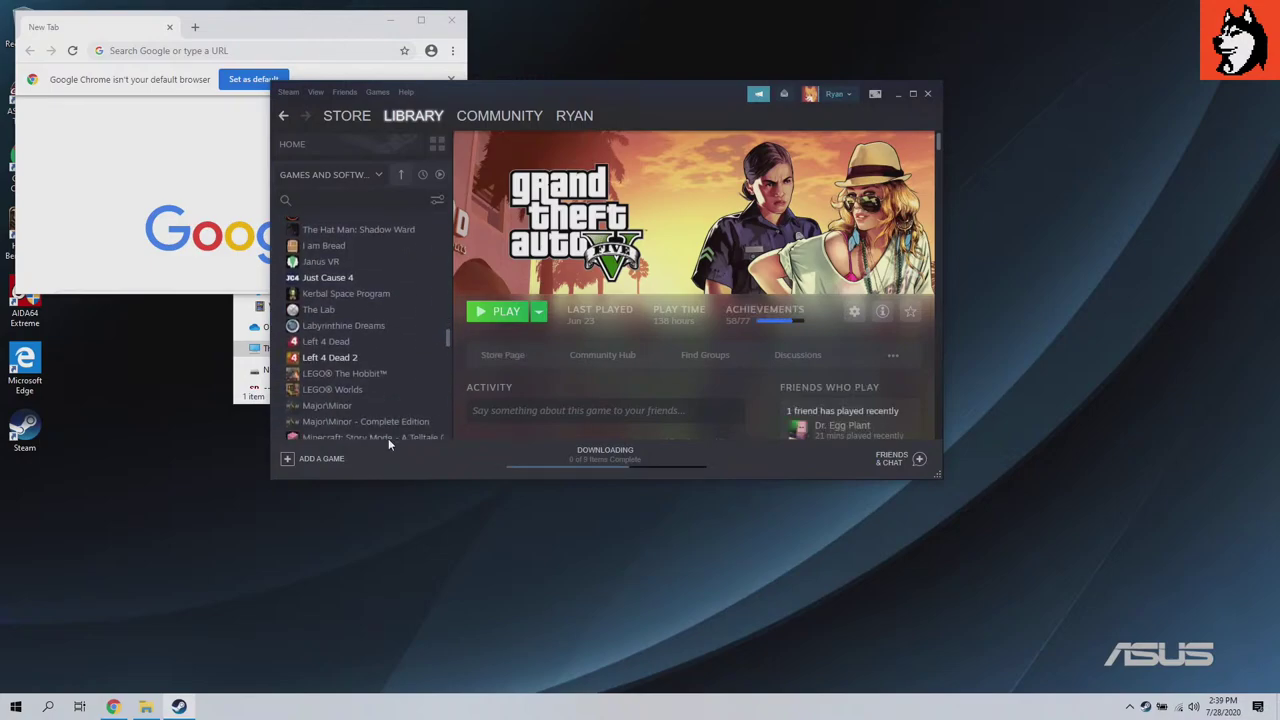
{"action": "scroll", "coordinate": [391, 392], "scroll_direction": "down", "scroll_amount": 8}
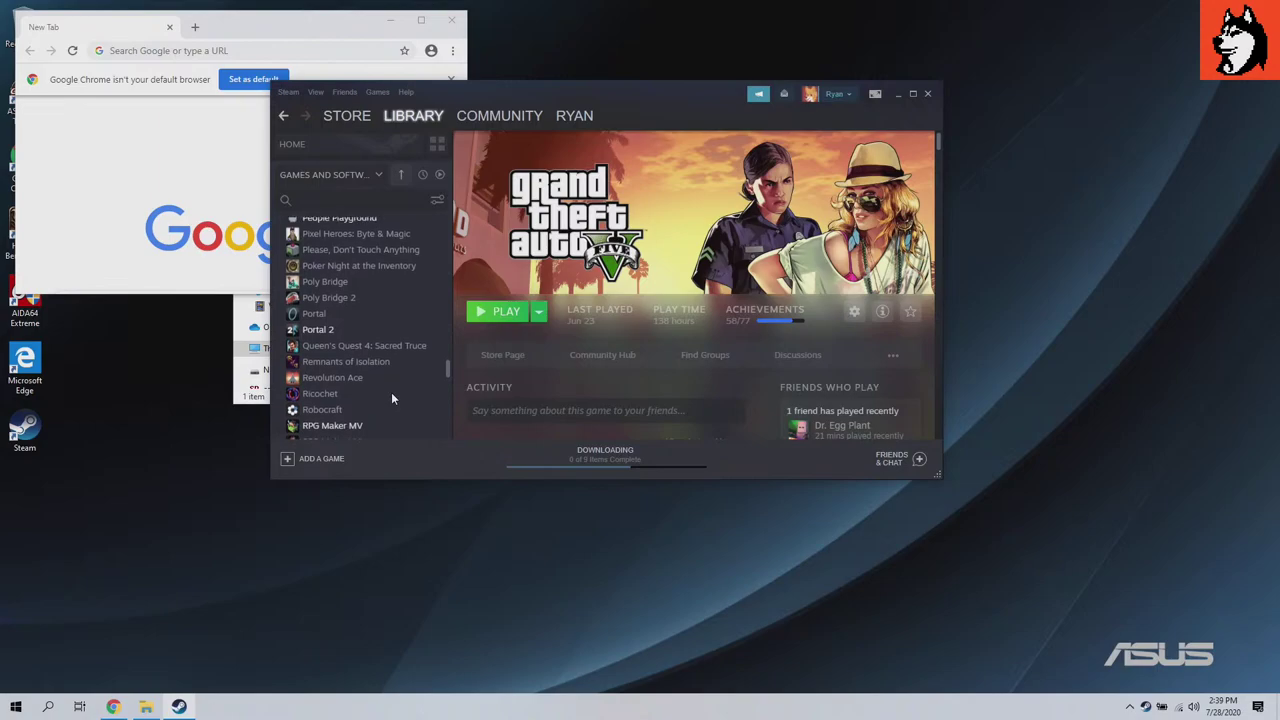
Step: Open the NVIDIA Control Panel, closing its initial agreement dialog, and display the Manage 3D settings page
{"action": "left_click", "coordinate": [8, 708]}
{"action": "type", "text": "nvi"}
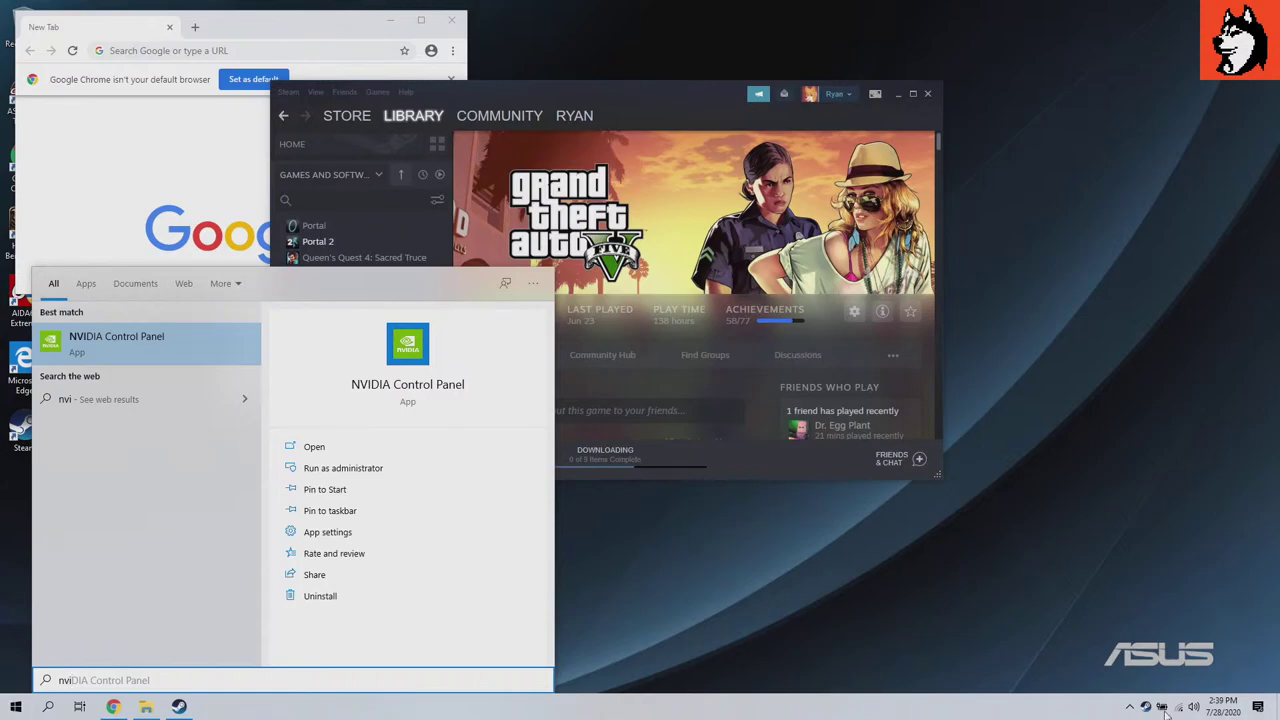
{"action": "left_click", "coordinate": [1130, 707]}
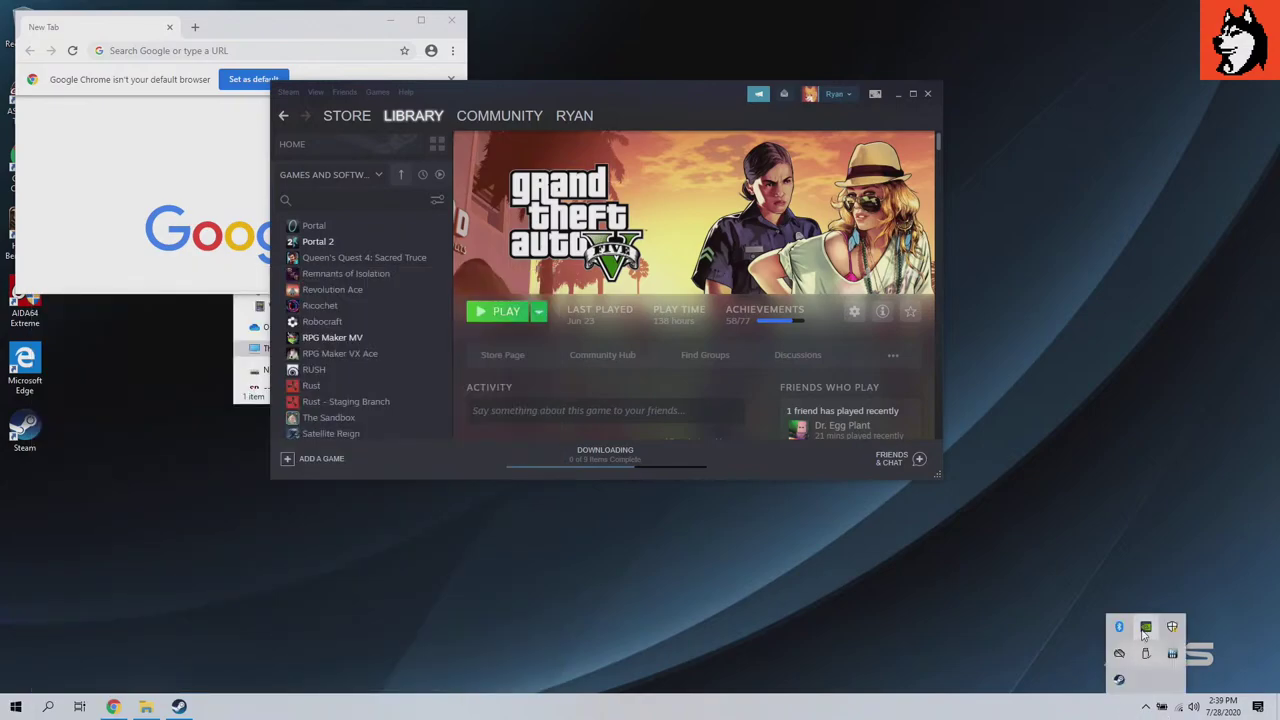
{"action": "double_click", "coordinate": [1146, 627]}
{"action": "left_click", "coordinate": [698, 489]}
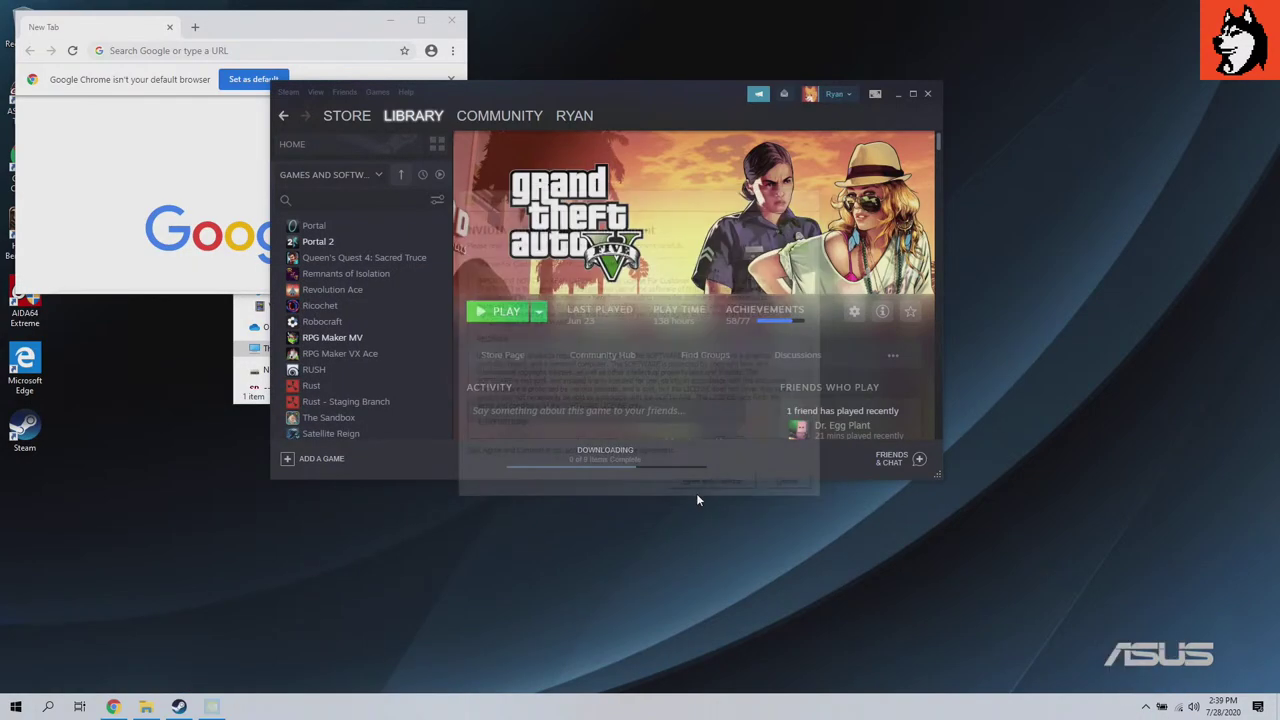
{"action": "left_click", "coordinate": [1145, 707]}
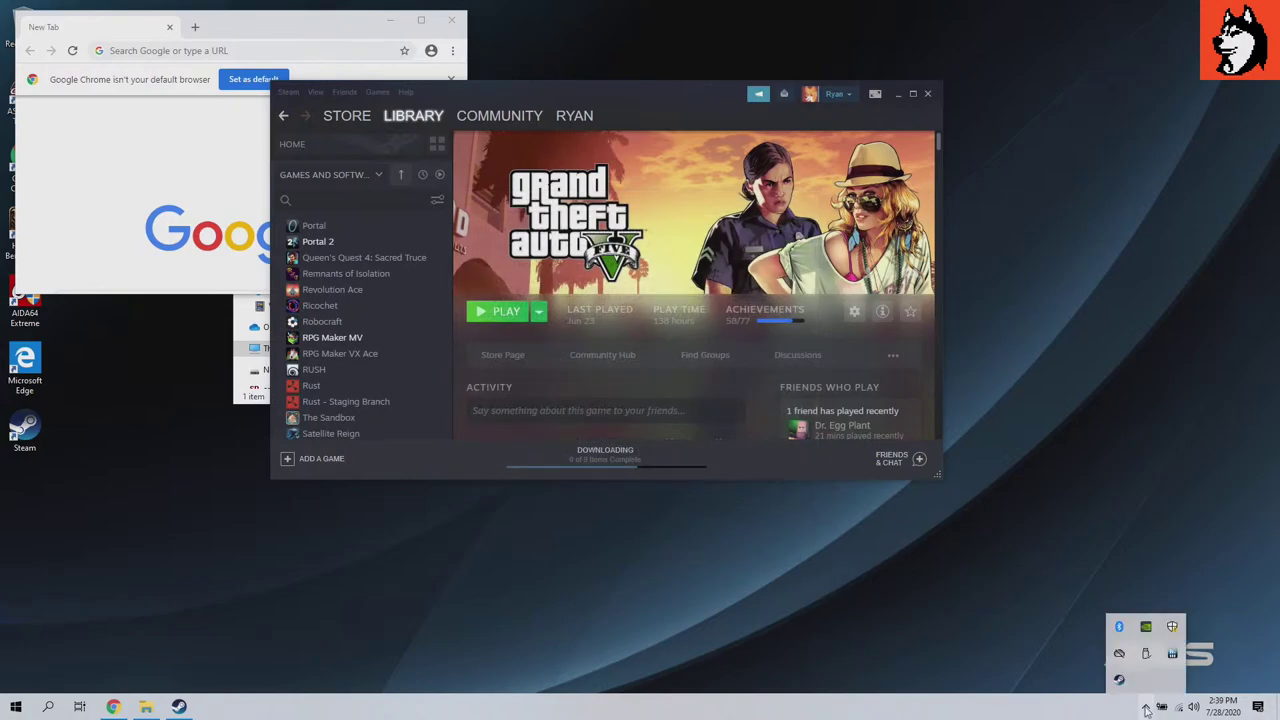
{"action": "double_click", "coordinate": [1147, 626]}
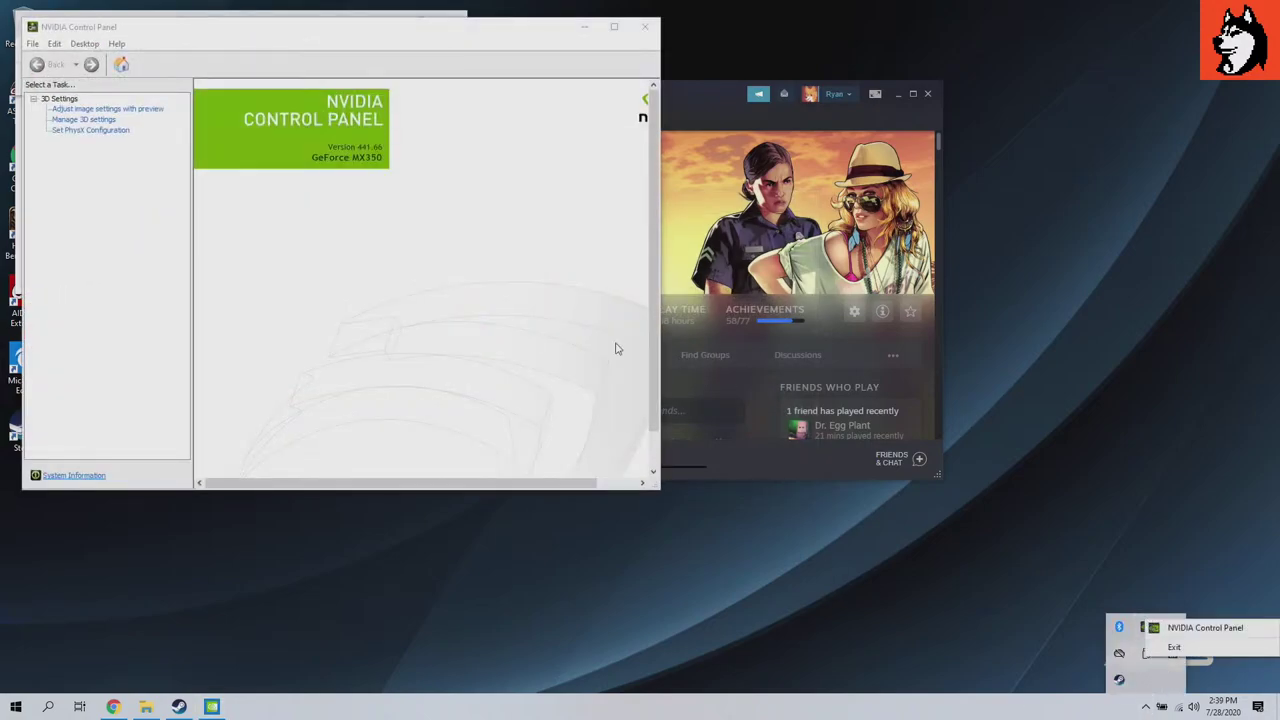
{"action": "left_click", "coordinate": [57, 120]}
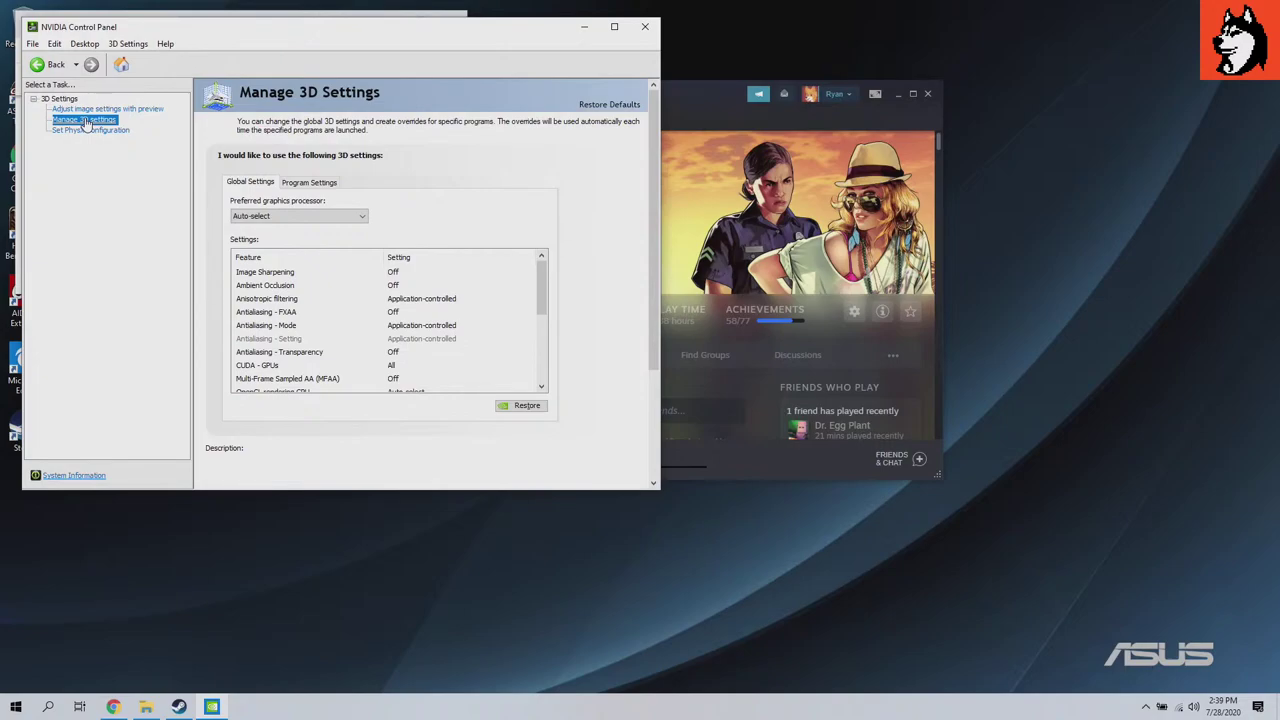
Step: Switch to Chrome and search Google for "nvidia geforce experience"
{"action": "left_click", "coordinate": [113, 707]}
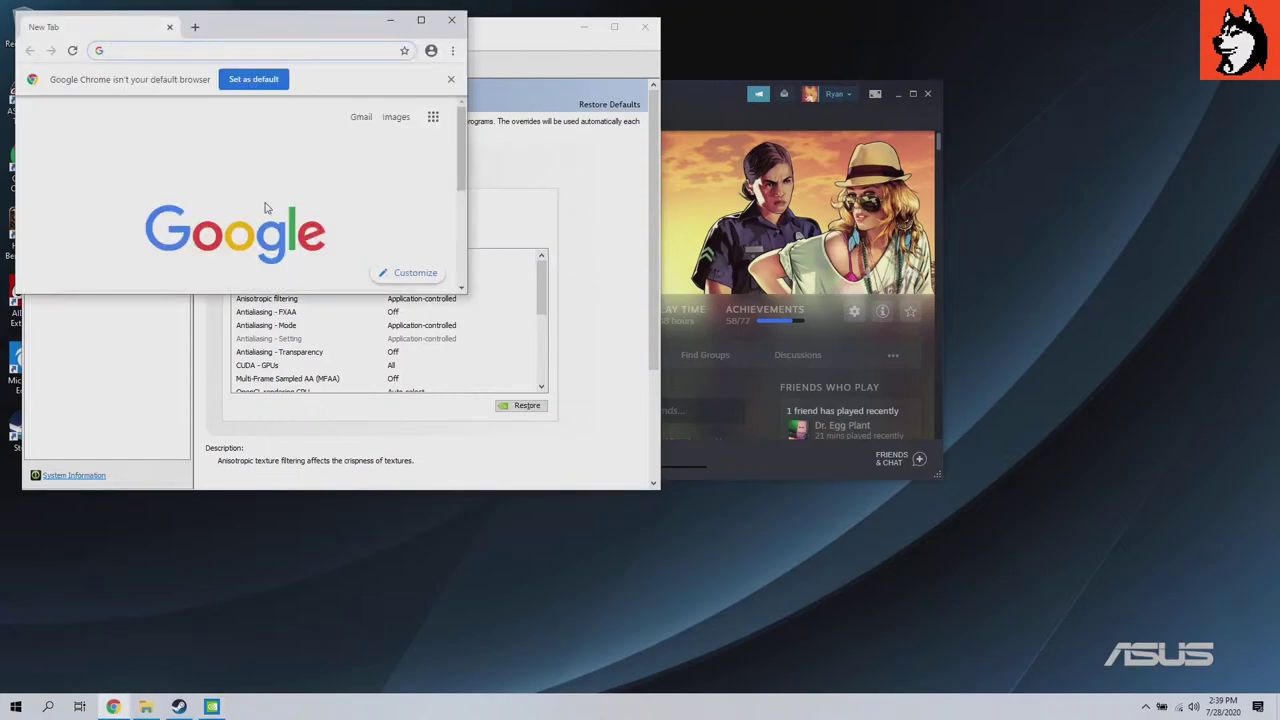
{"action": "type", "text": "nvidia g"}
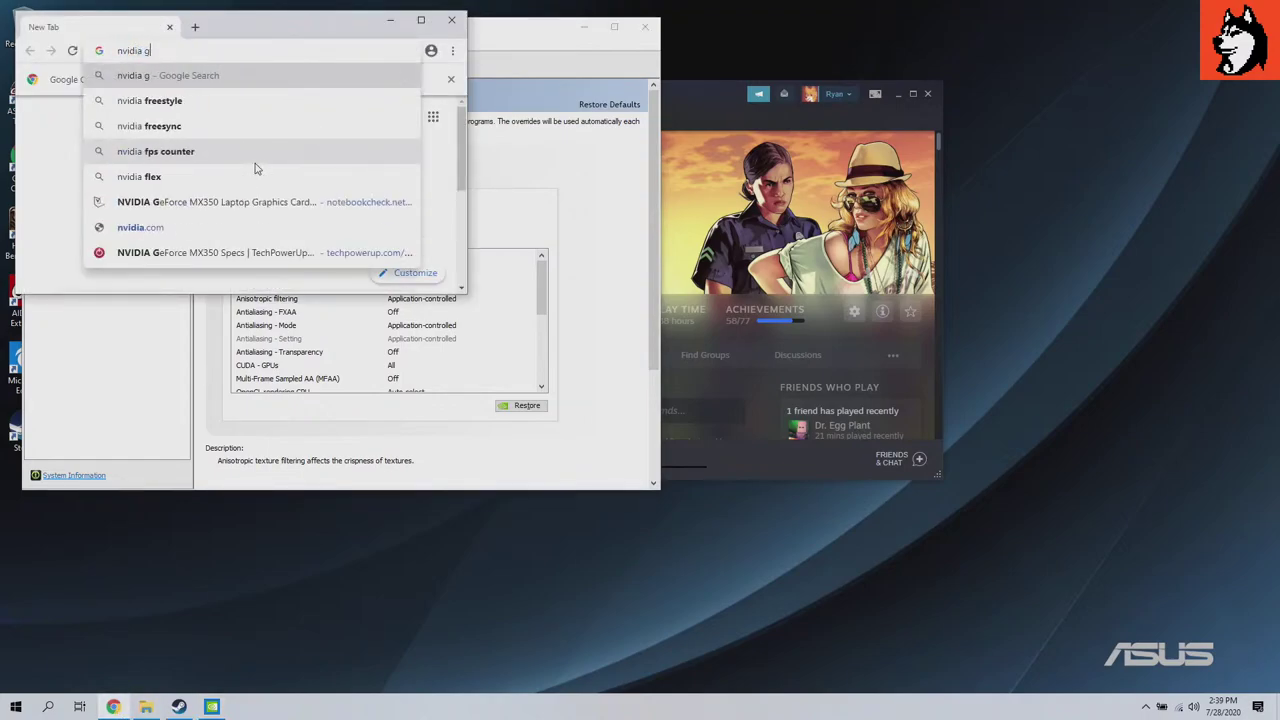
{"action": "type", "text": "eforce experience"}
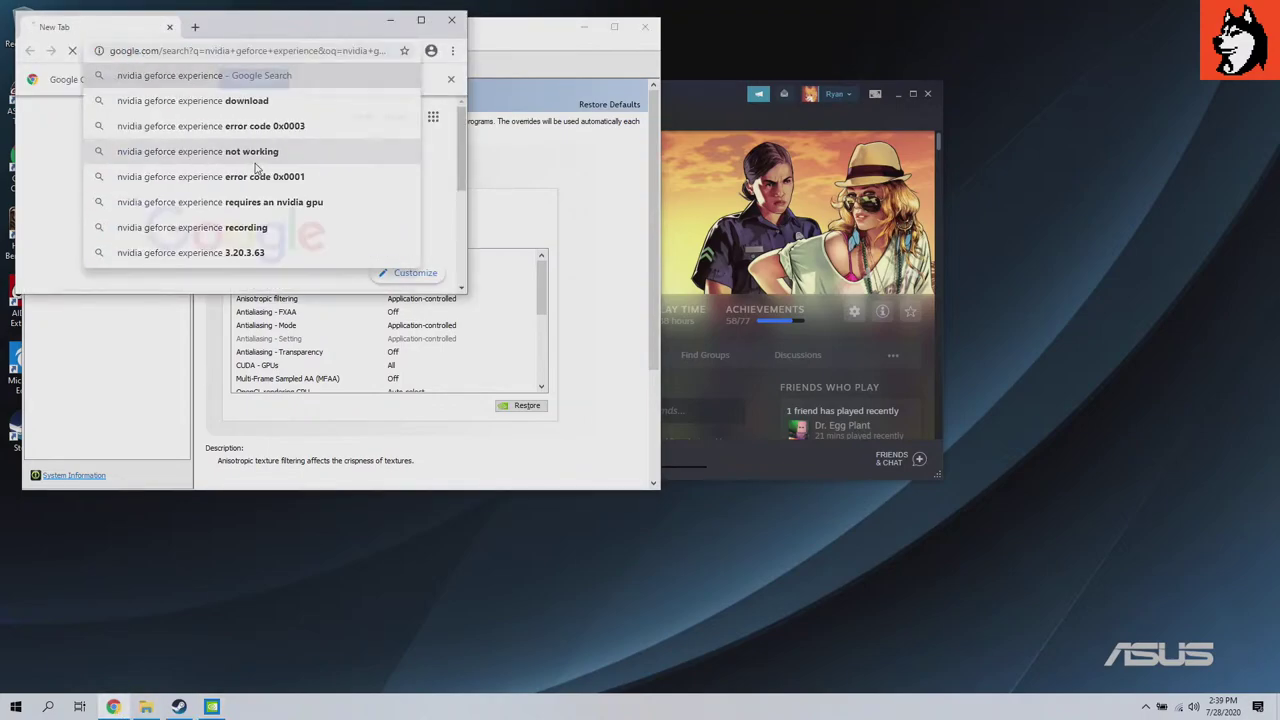
{"action": "key", "text": "Return"}
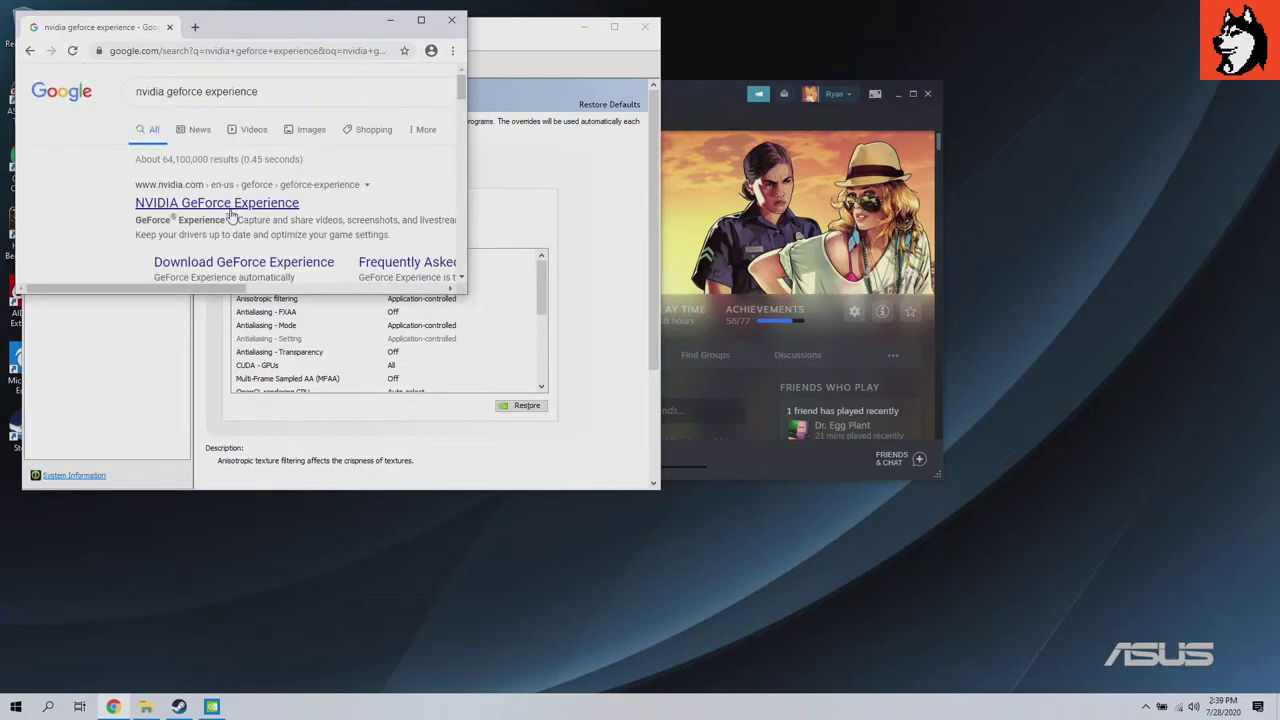
Step: Open NVIDIA's GeForce Experience page from the search results, maximize the browser window, and download the installer
{"action": "left_click", "coordinate": [230, 204]}
{"action": "double_click", "coordinate": [267, 30]}
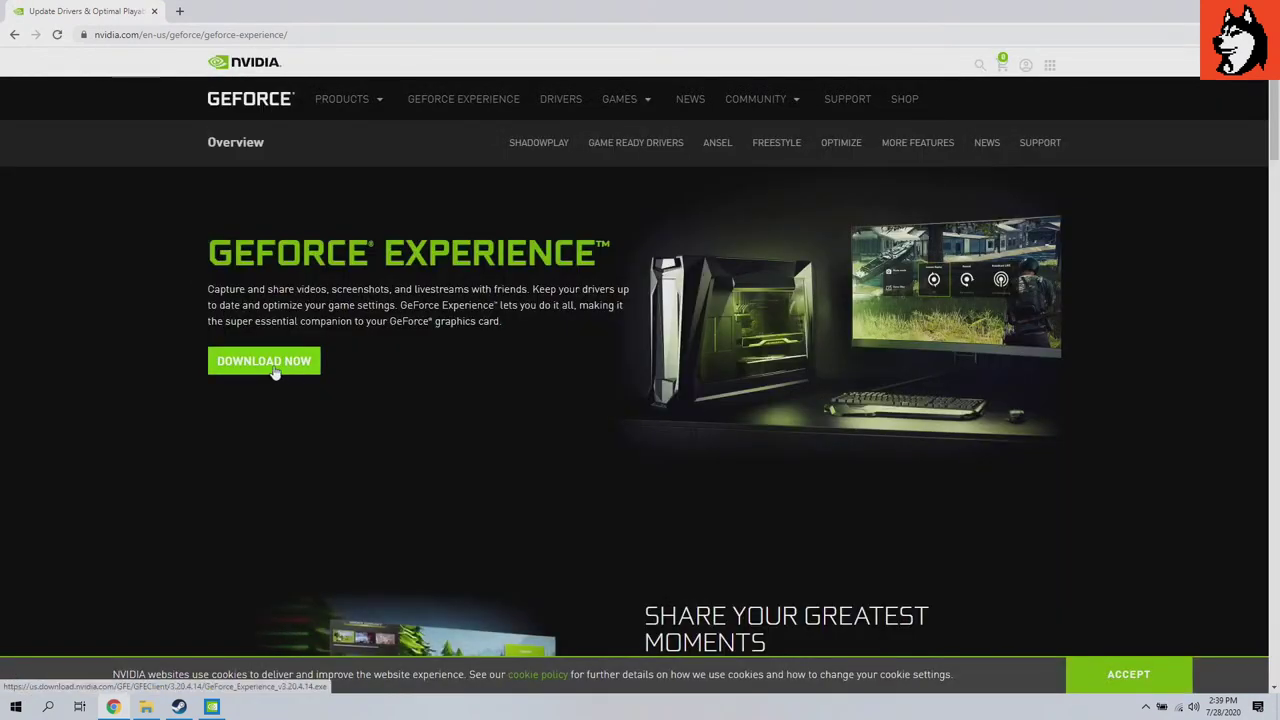
{"action": "left_click", "coordinate": [275, 368]}
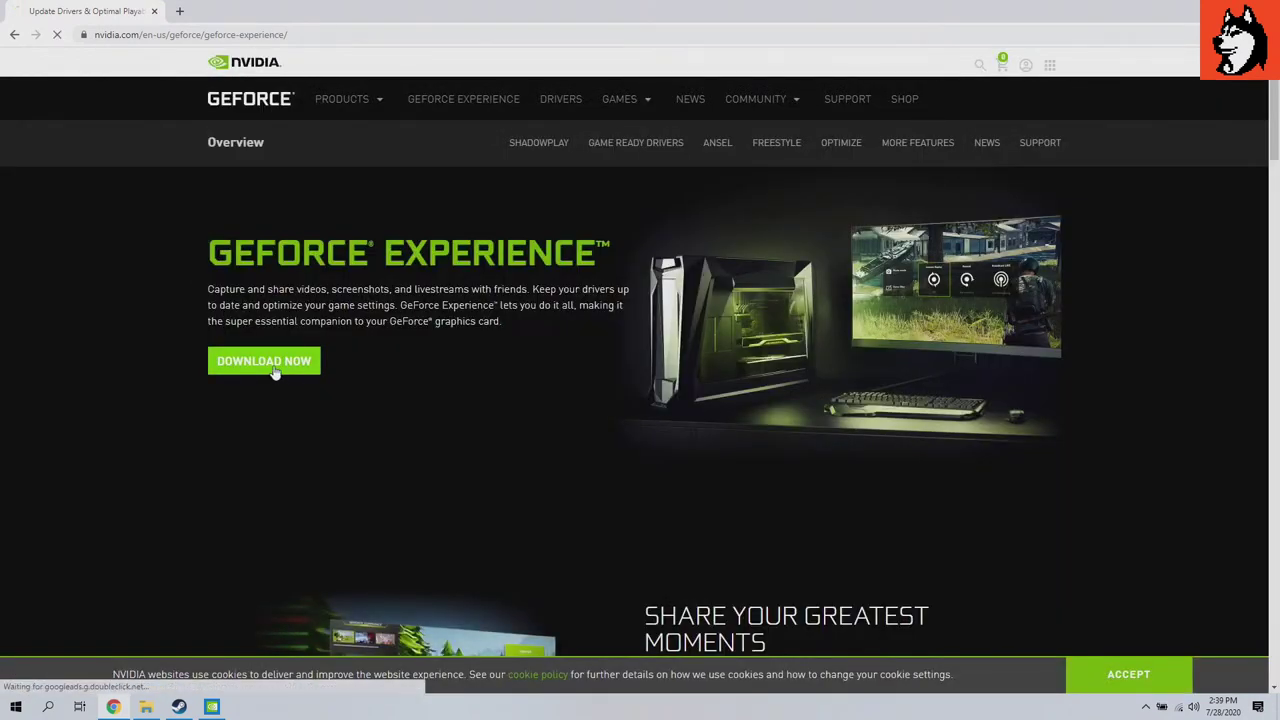
{"action": "left_click", "coordinate": [100, 673]}
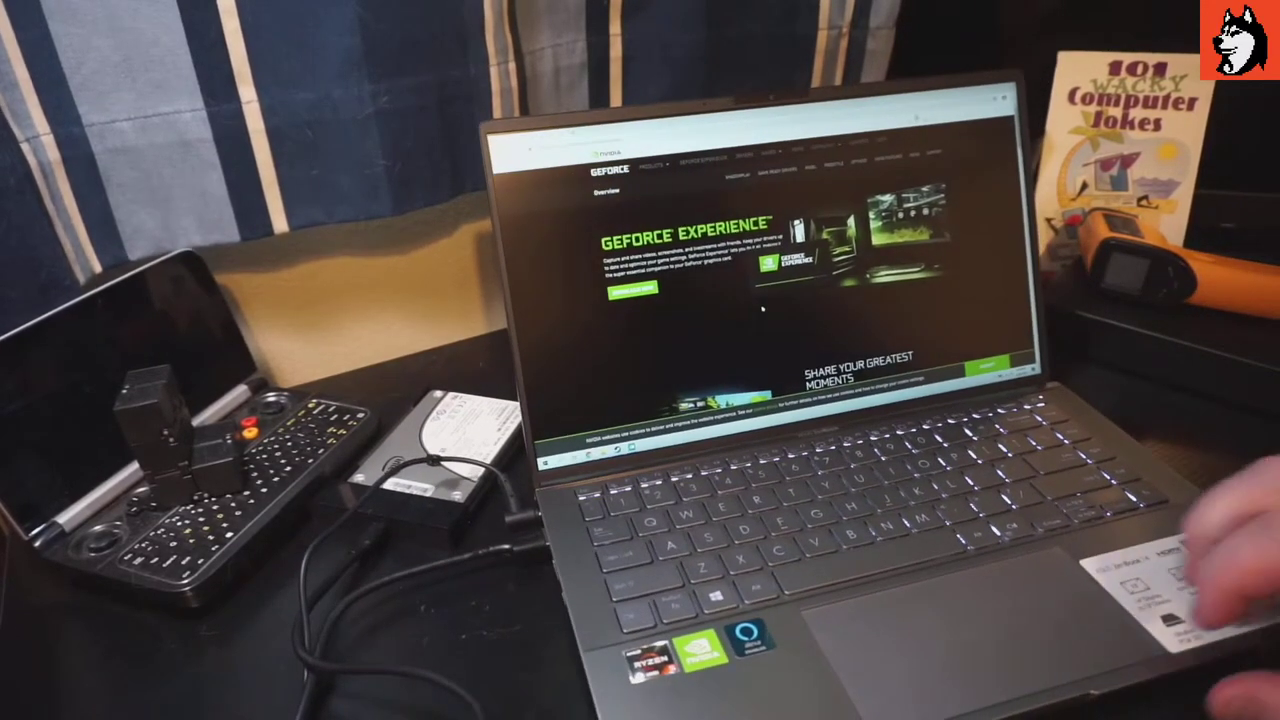
{"action": "left_click", "coordinate": [632, 447]}
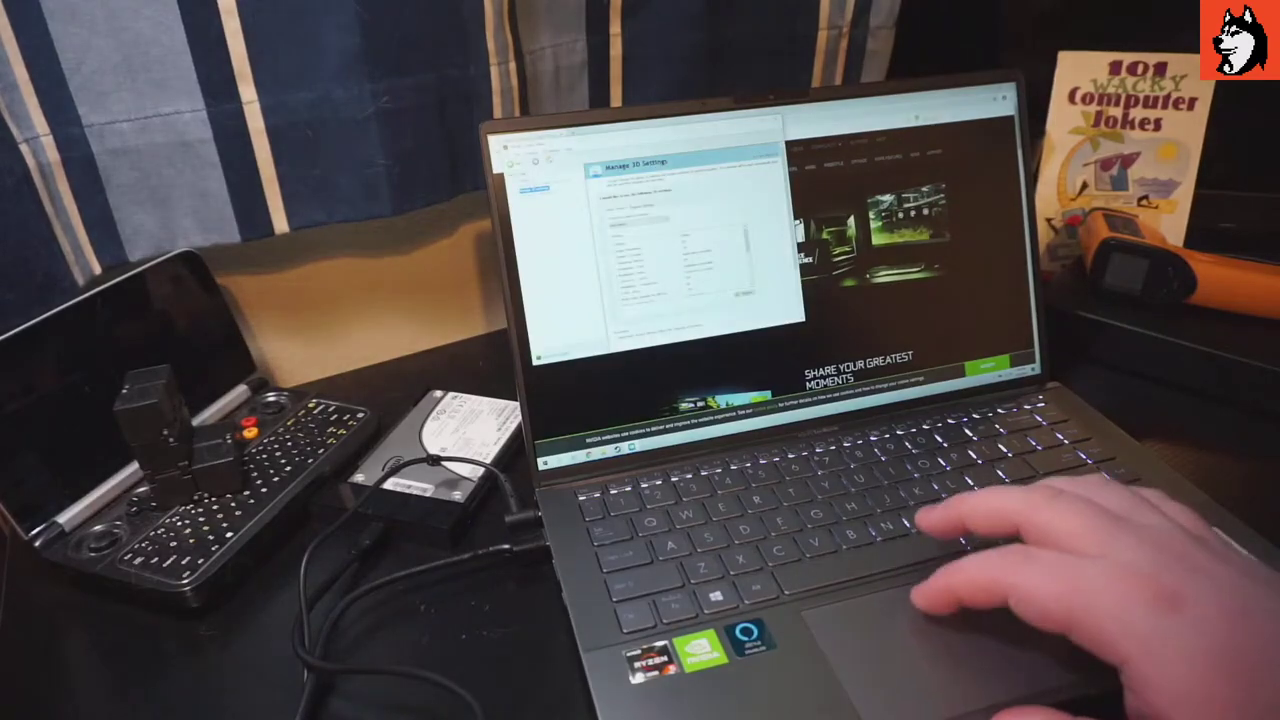
{"action": "left_click", "coordinate": [760, 124]}
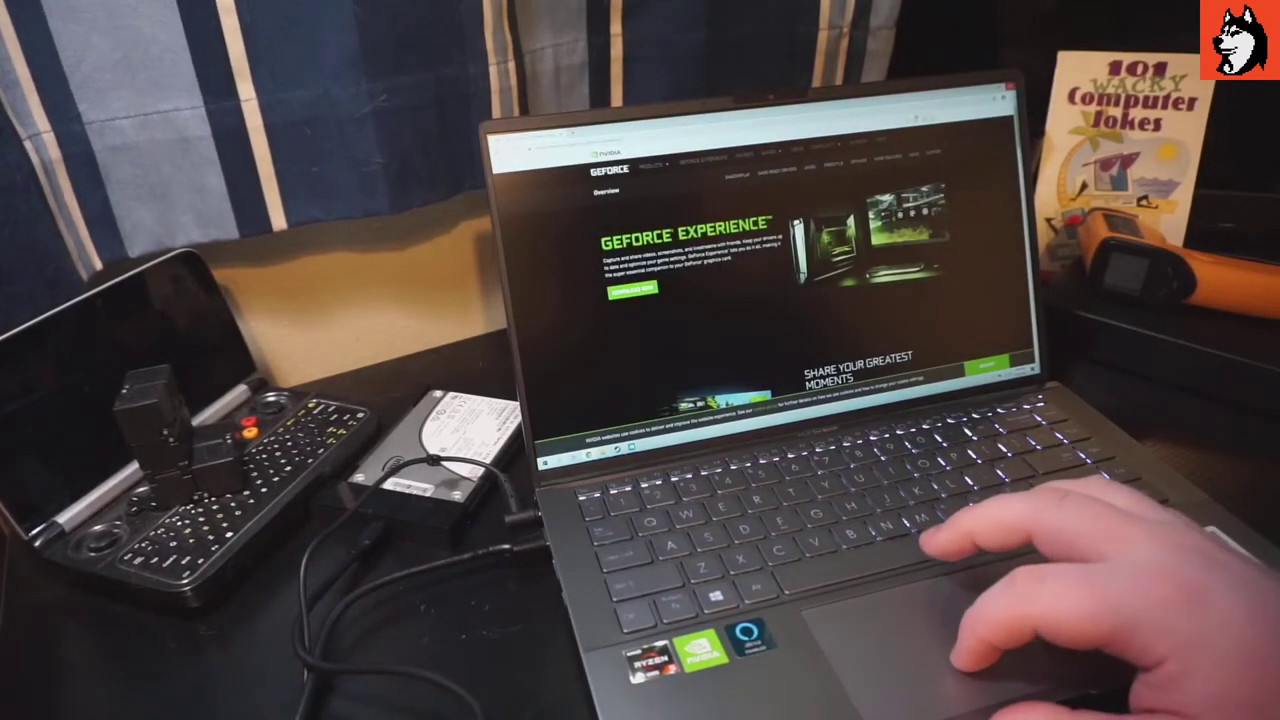
{"action": "left_click", "coordinate": [1010, 97]}
{"action": "left_click", "coordinate": [985, 139]}
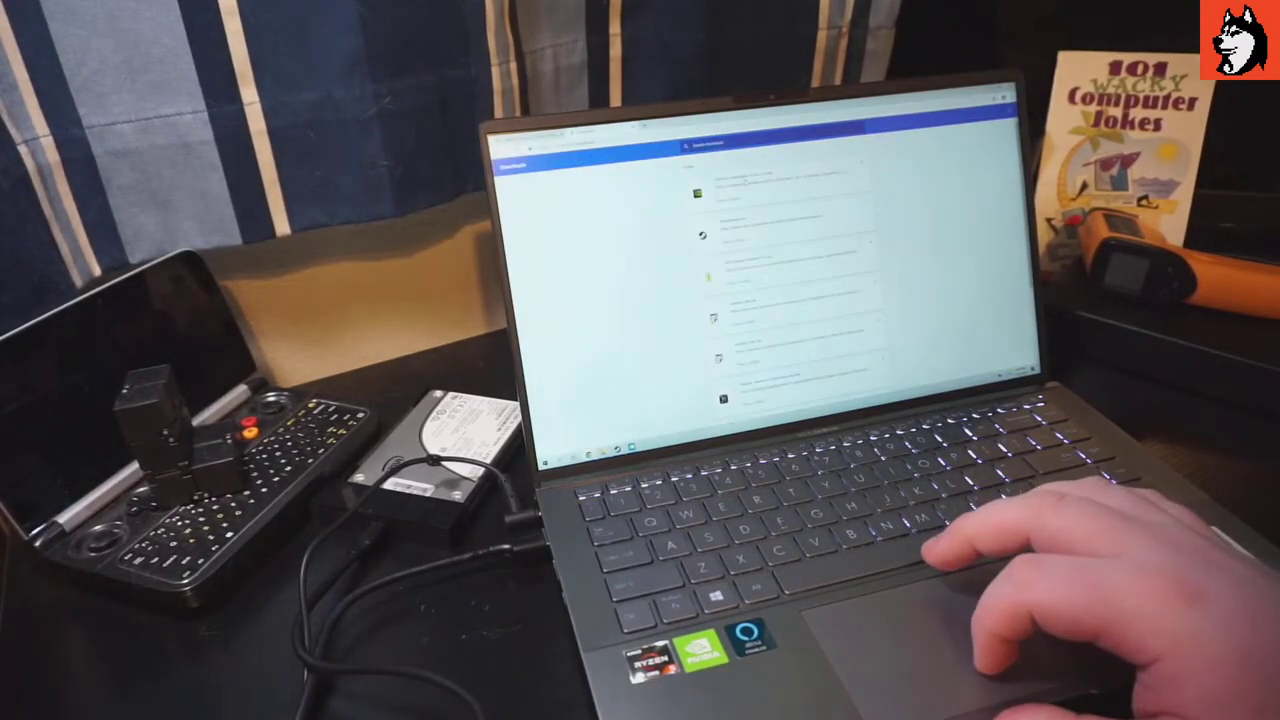
{"action": "left_click", "coordinate": [744, 176]}
{"action": "left_click", "coordinate": [780, 300]}
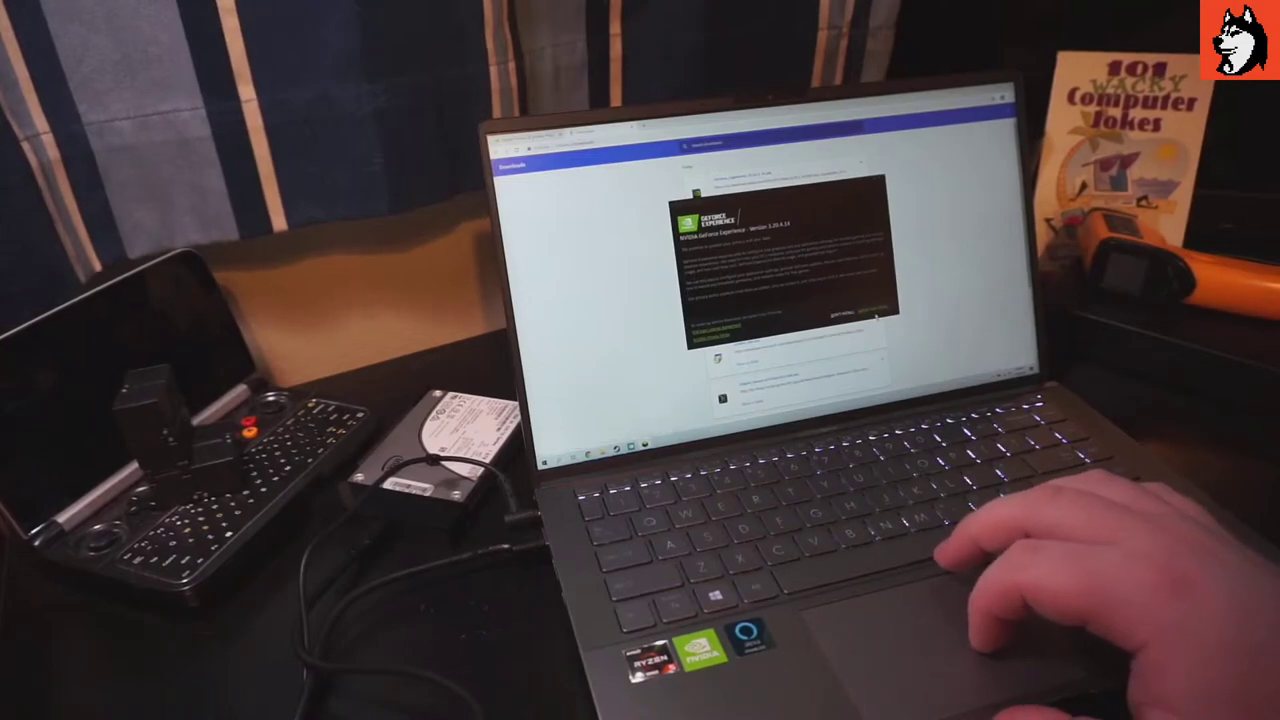
{"action": "left_click", "coordinate": [843, 313]}
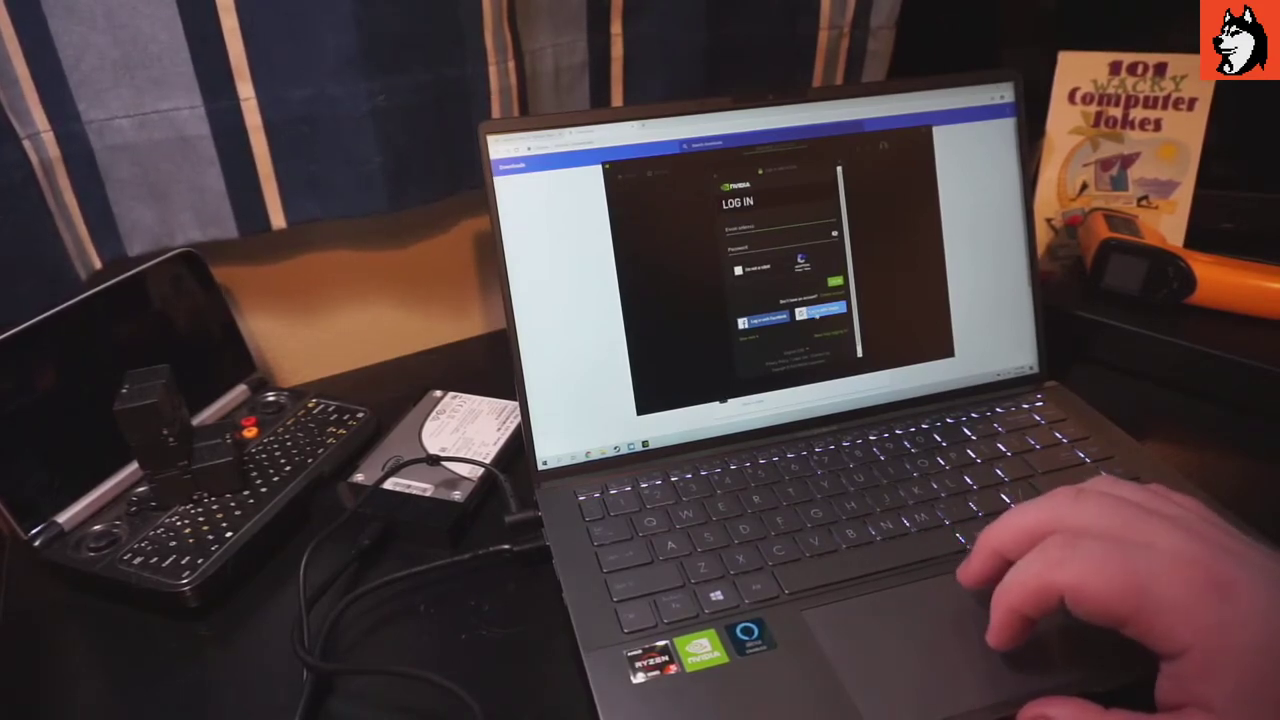
{"action": "left_click", "coordinate": [821, 311]}
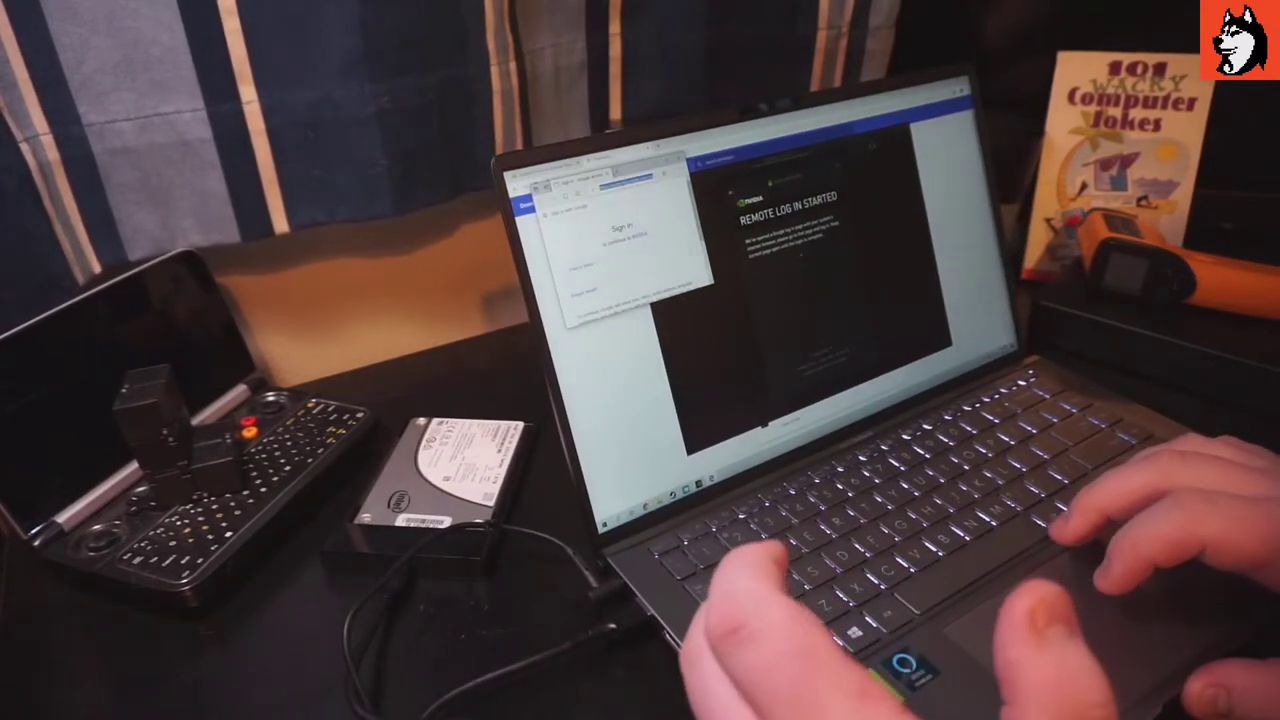
{"action": "left_click", "coordinate": [679, 159]}
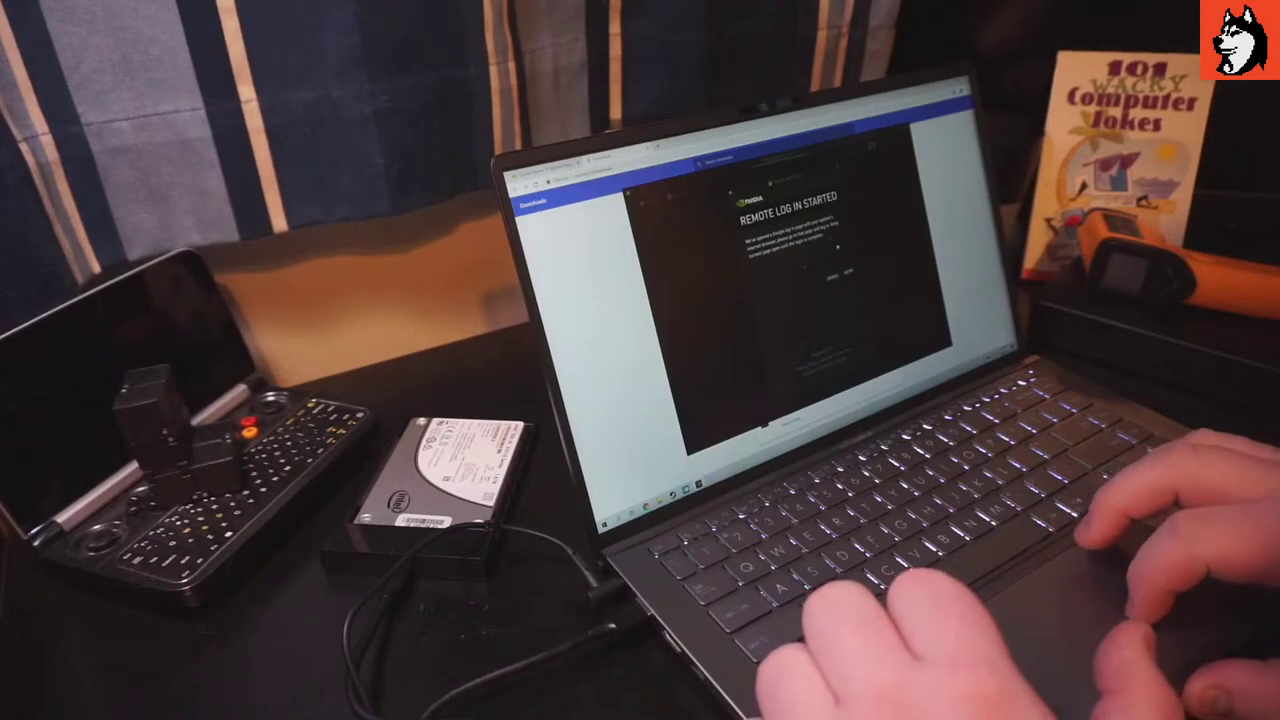
{"action": "left_click", "coordinate": [831, 279]}
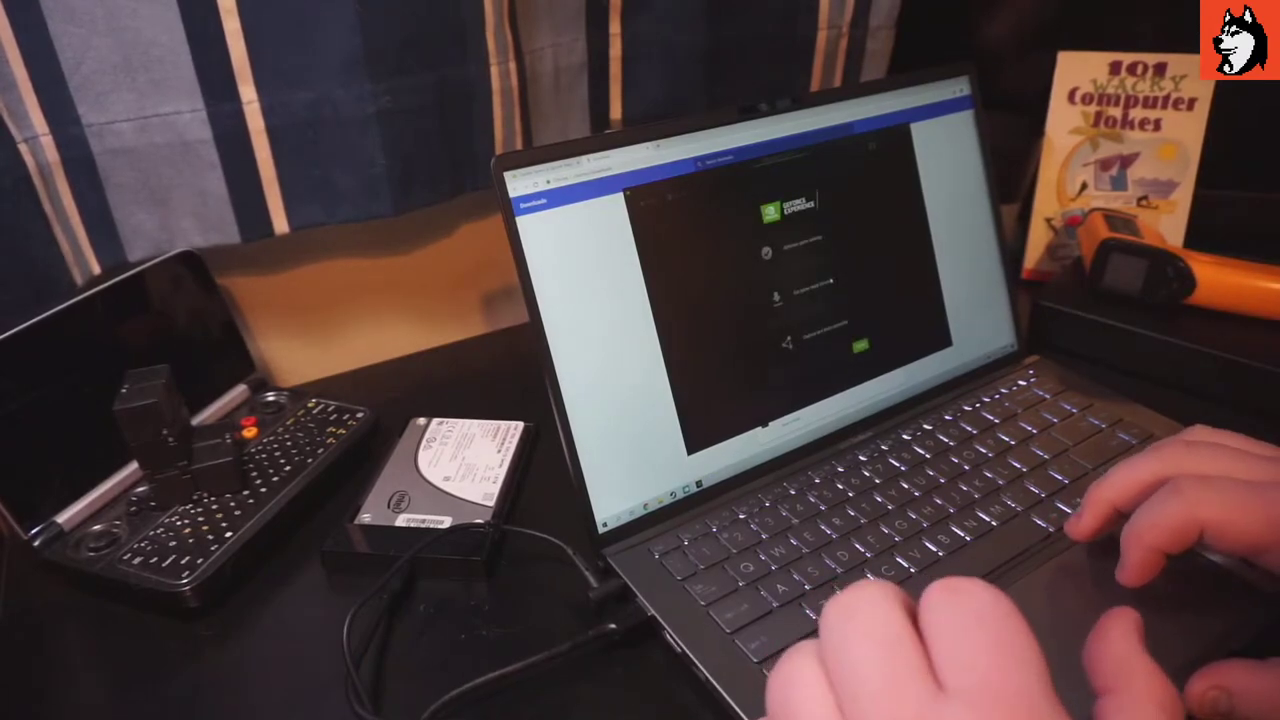